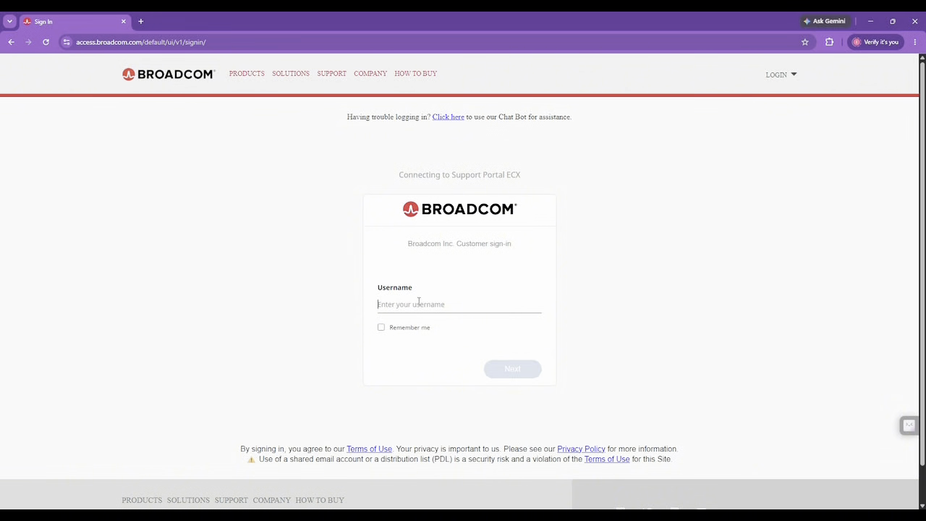
Step: Sign in to the Broadcom Support account with the account e-mail and password
click(418, 303)
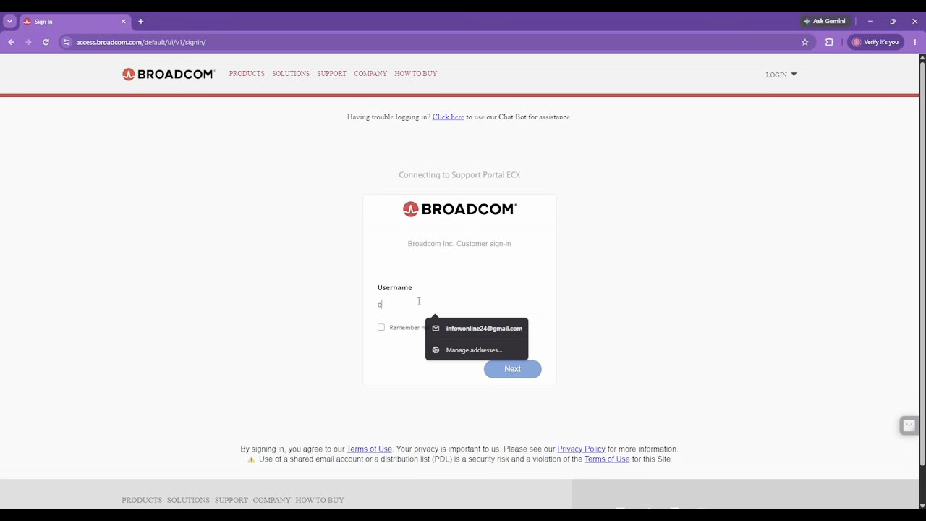
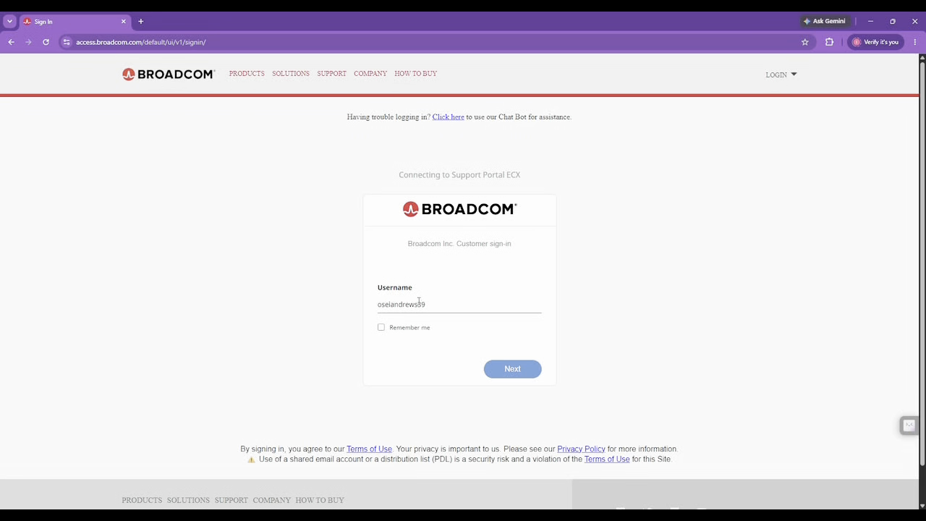
click(501, 370)
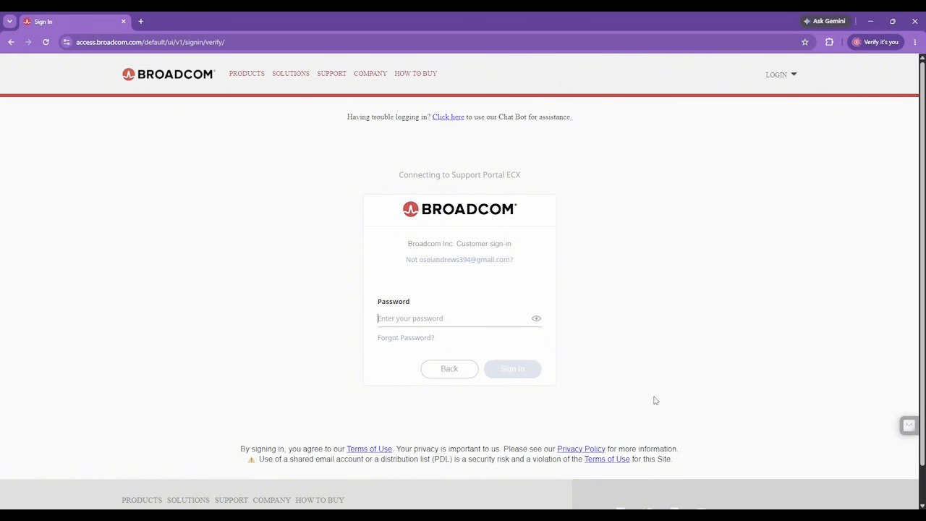
text(•••••)
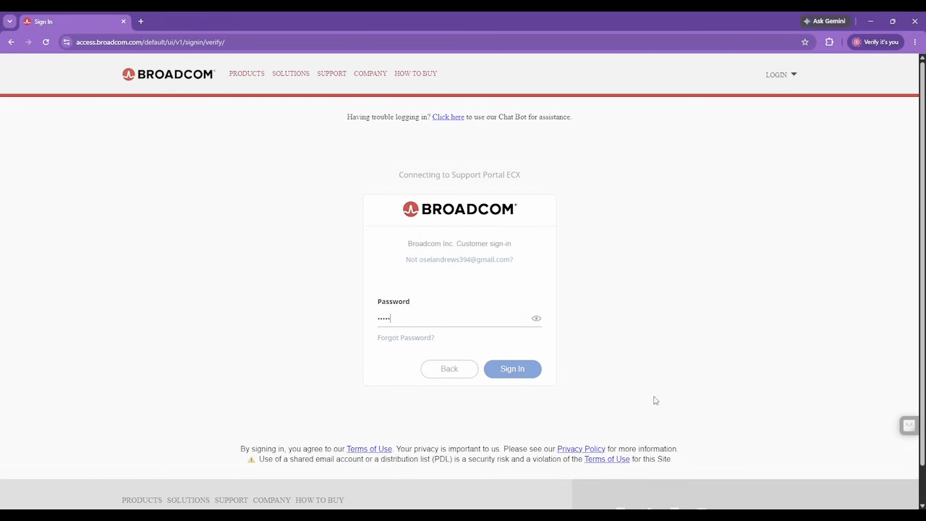
click(526, 372)
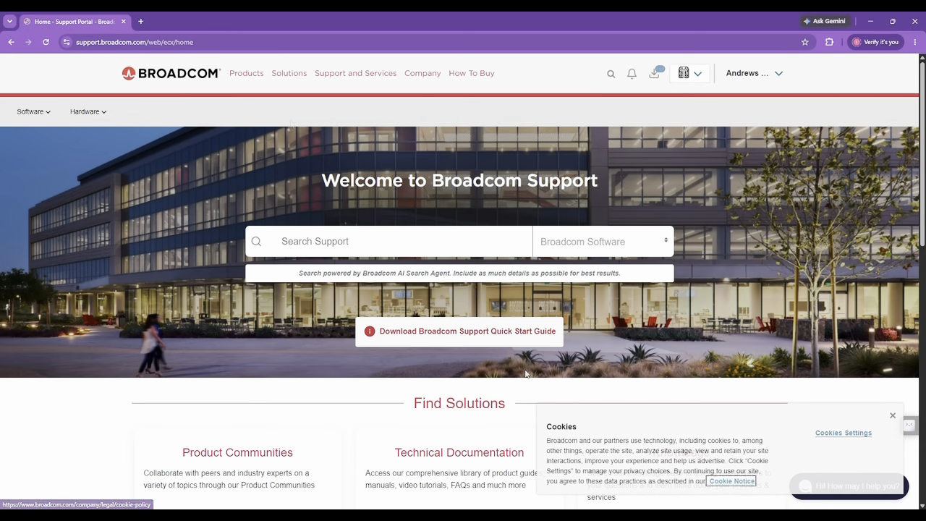
click(250, 80)
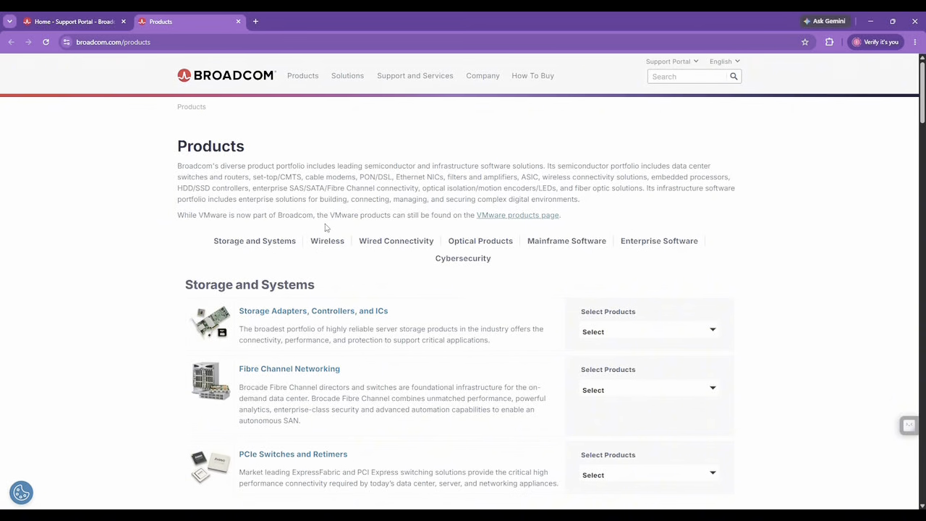
Step: Go from Products to the VMware products catalogue and open Fusion and Workstation
scroll(325, 227, down, 5)
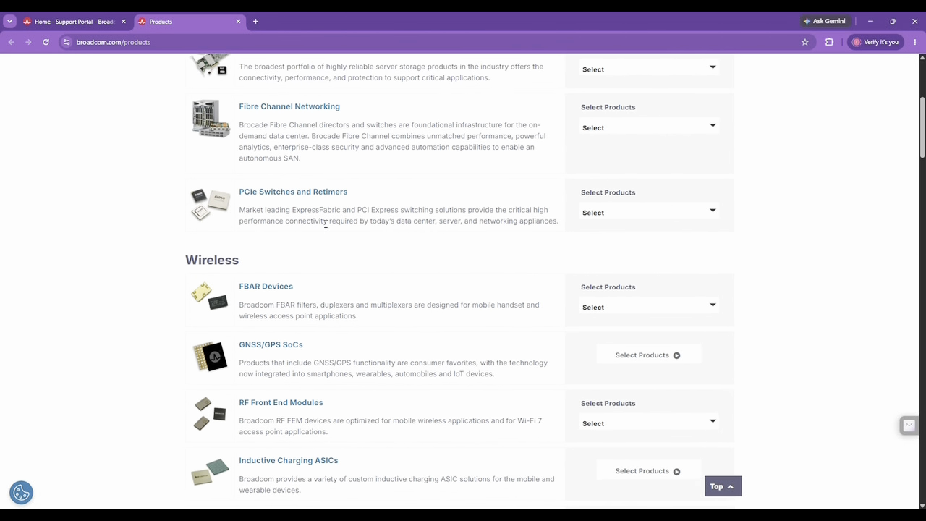
scroll(325, 227, down, 4)
scroll(325, 227, up, 7)
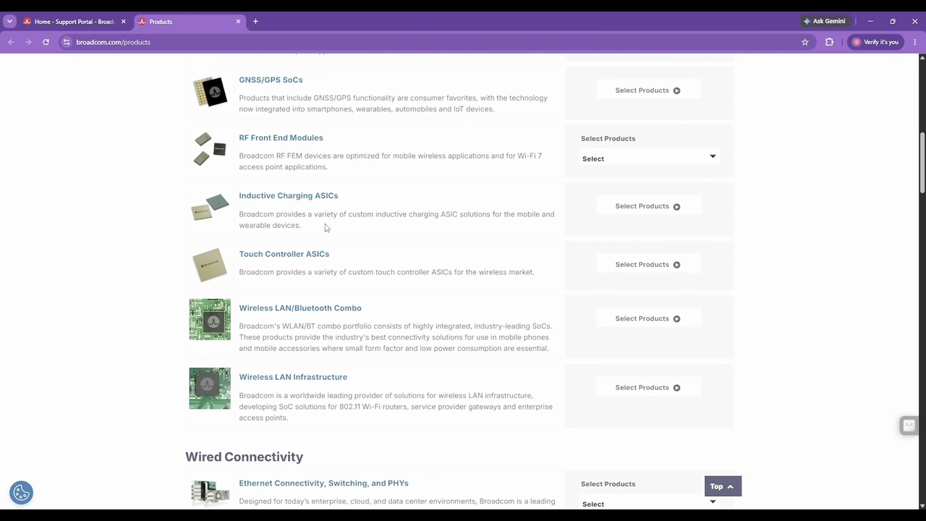
scroll(325, 227, up, 1)
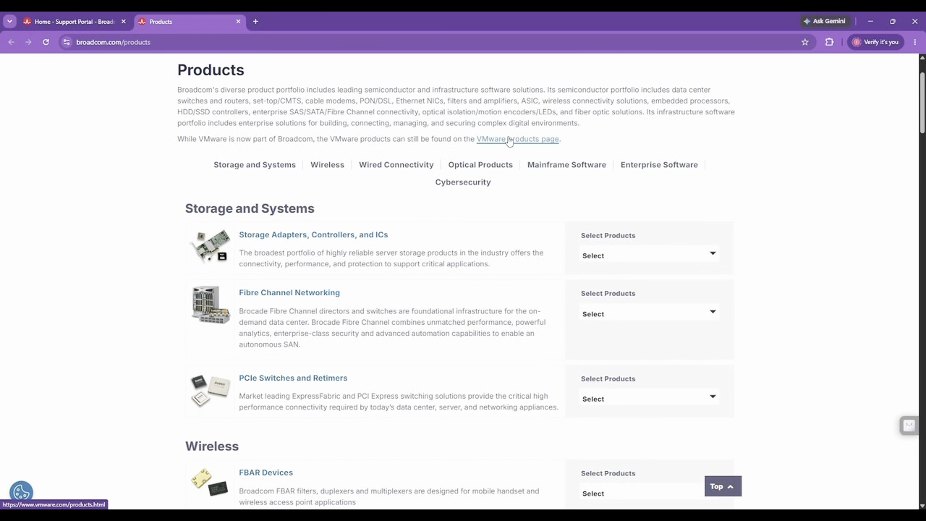
click(510, 140)
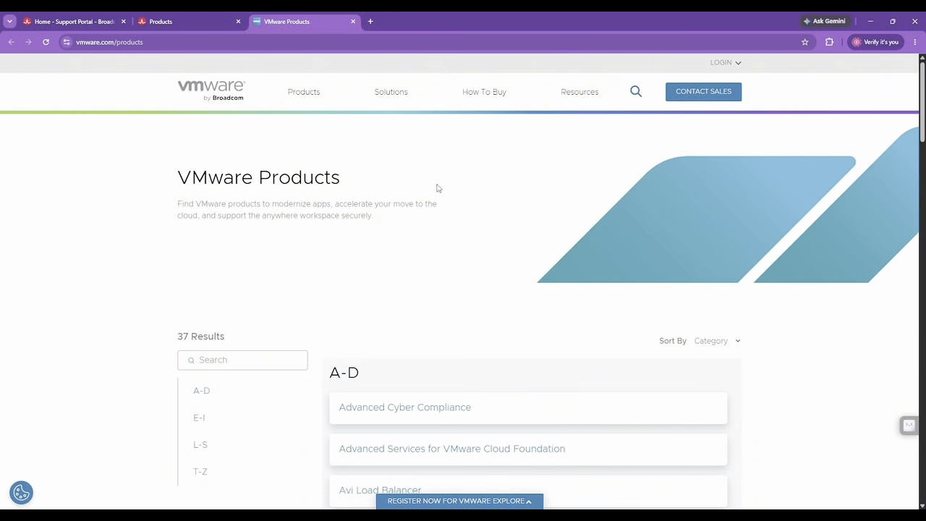
scroll(366, 256, down, 5)
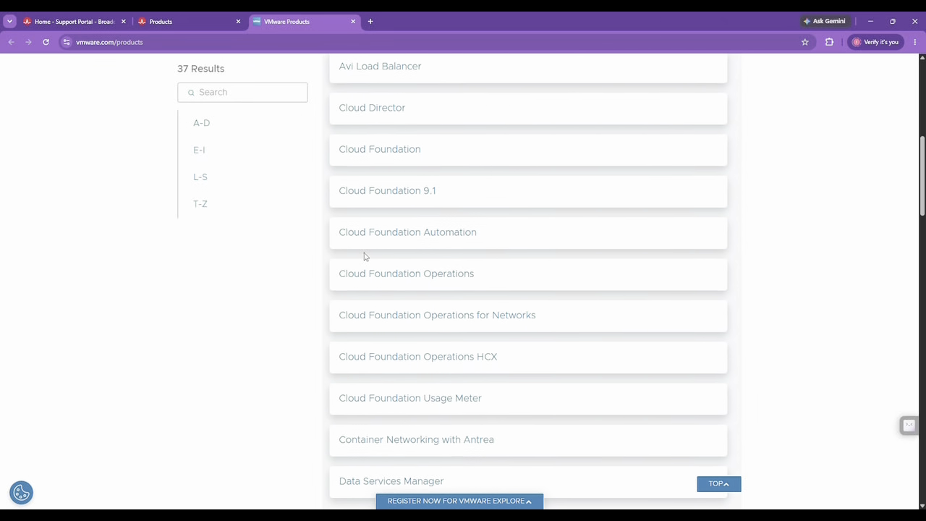
scroll(366, 256, down, 4)
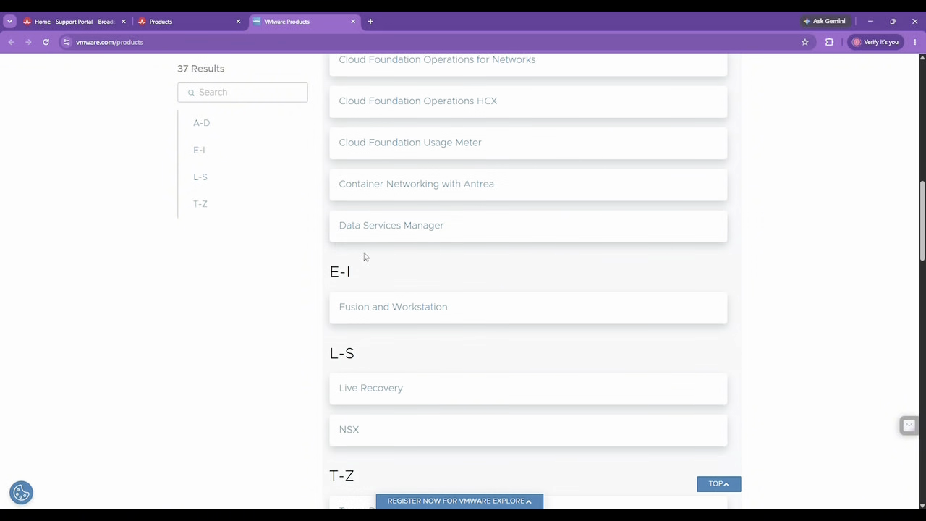
click(376, 308)
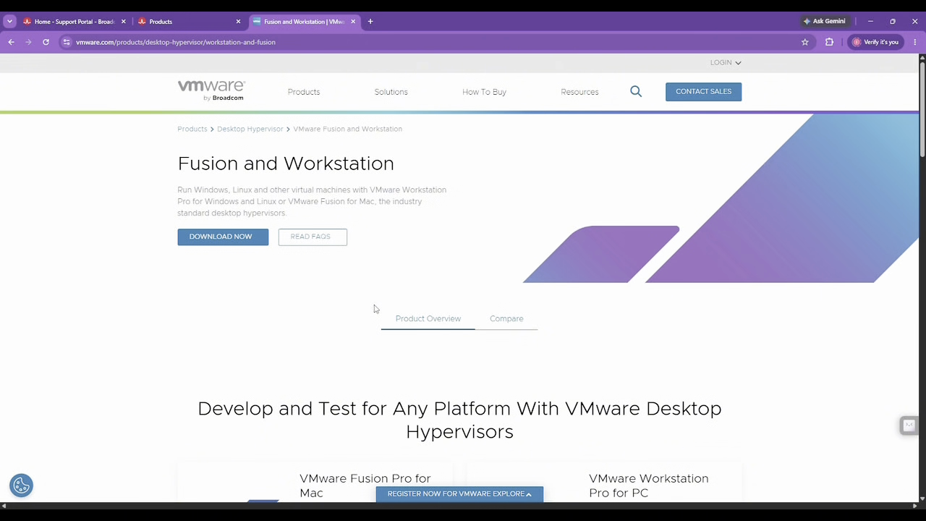
scroll(355, 323, down, 1)
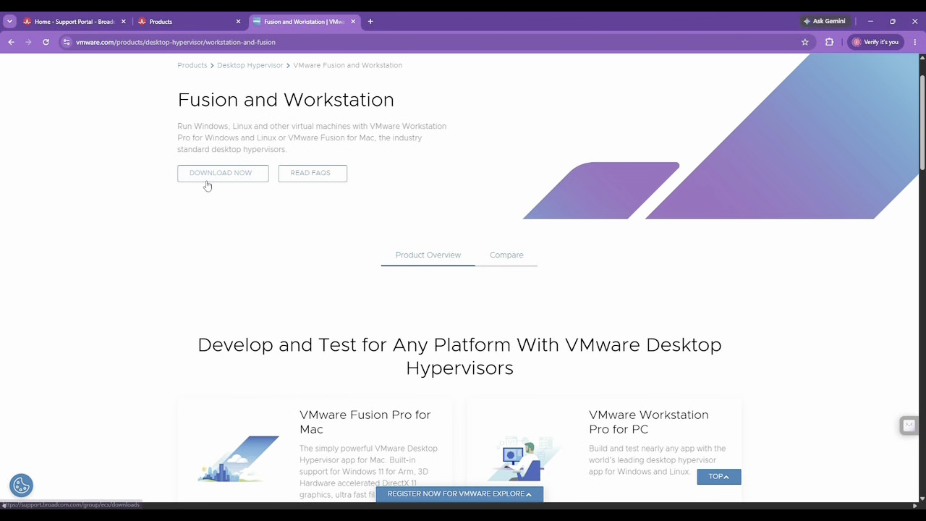
Step: From DOWNLOAD NOW, open the Free Software Downloads list and choose VMware Workstation Pro
click(201, 177)
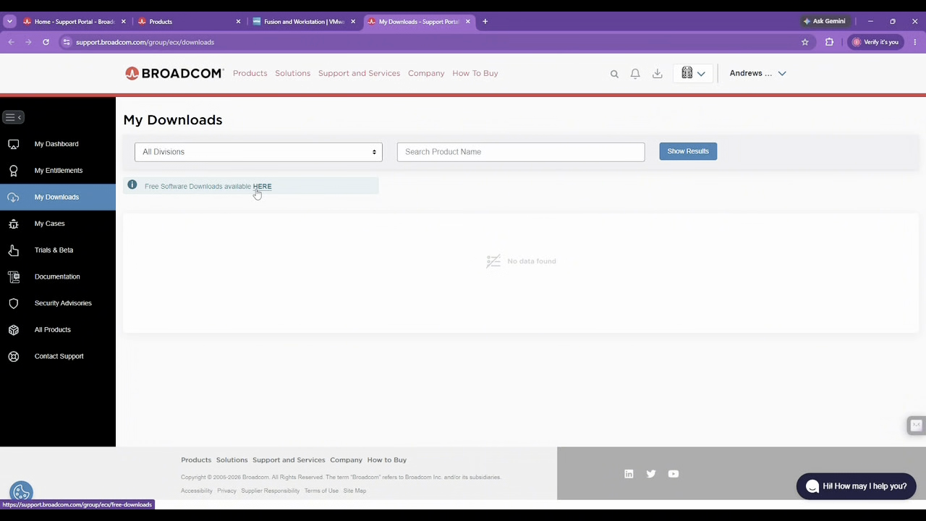
click(262, 187)
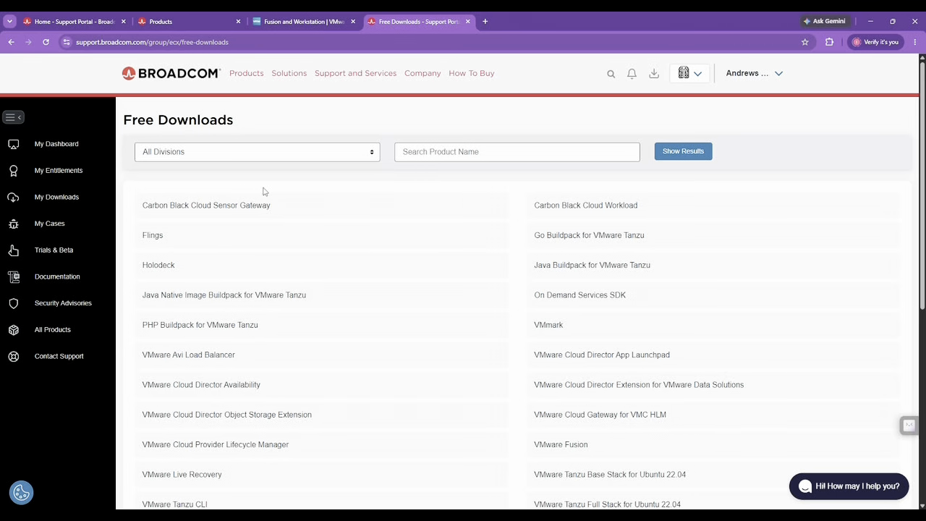
scroll(263, 191, down, 5)
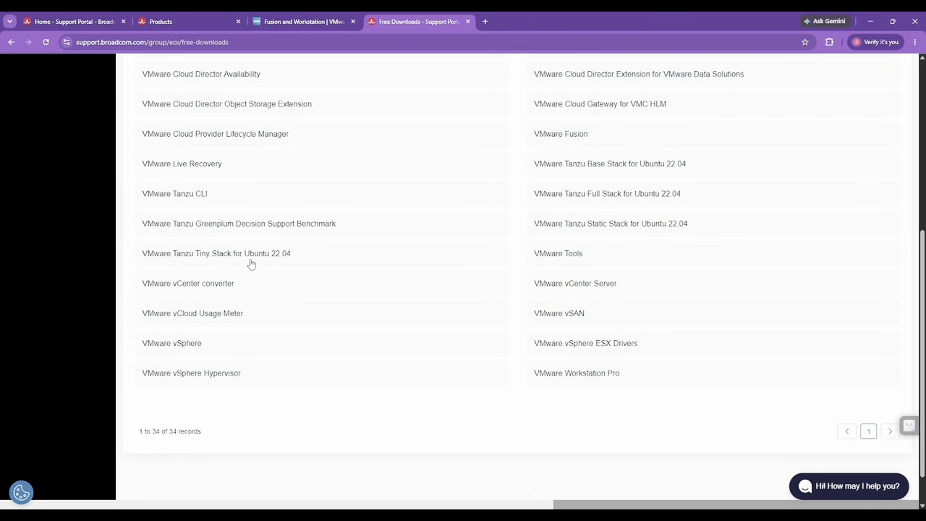
scroll(251, 265, down, 1)
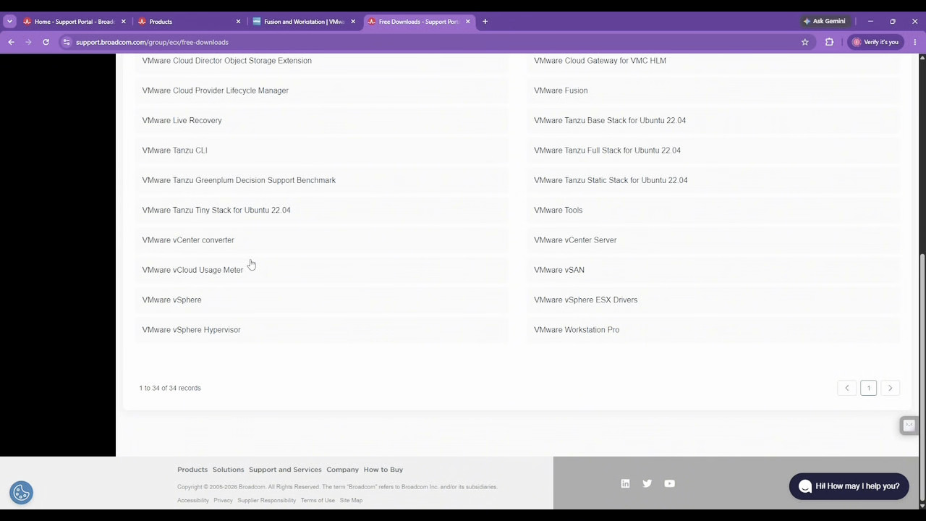
click(561, 331)
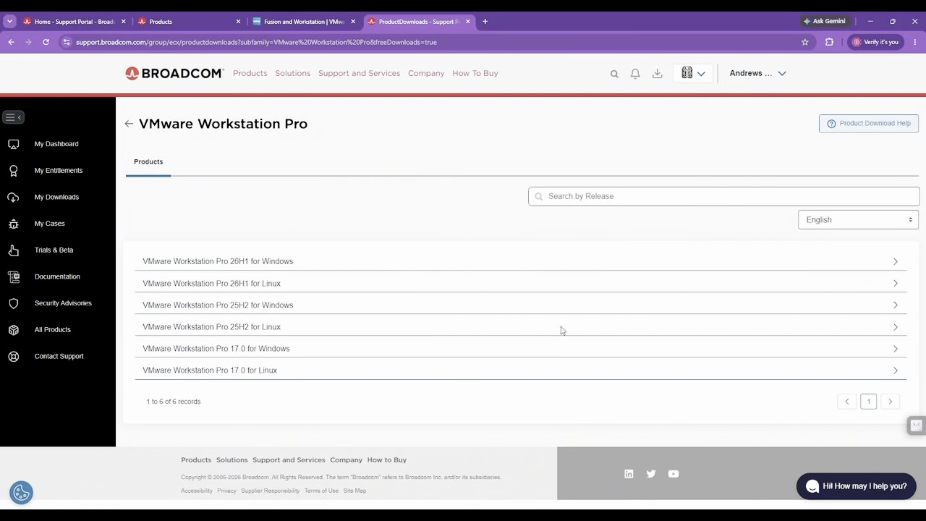
Step: Expand the Workstation Pro 26H1 for Windows release and open its 26H1 files page
click(244, 266)
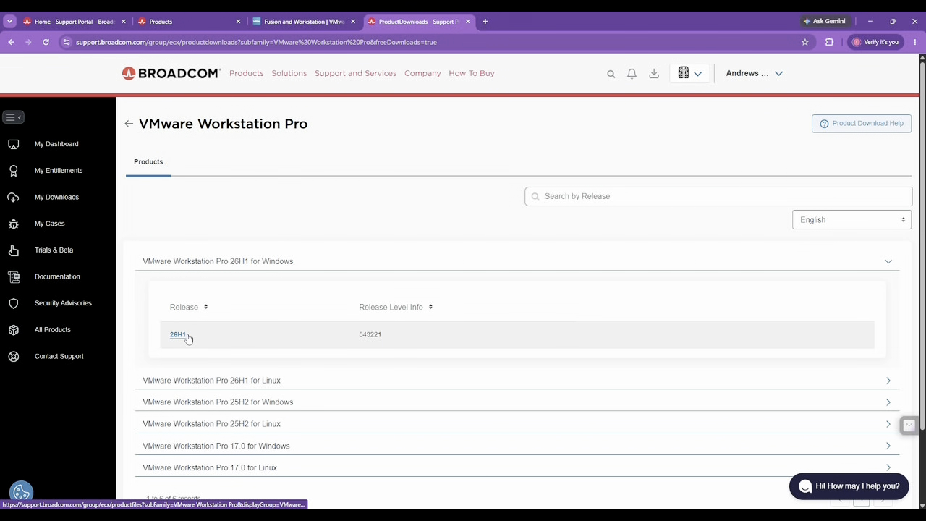
scroll(244, 334, down, 1)
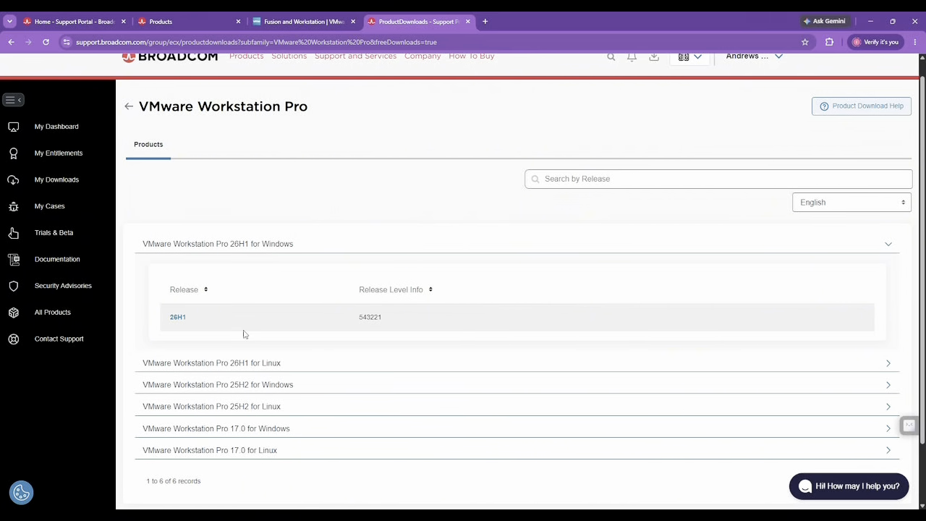
click(172, 320)
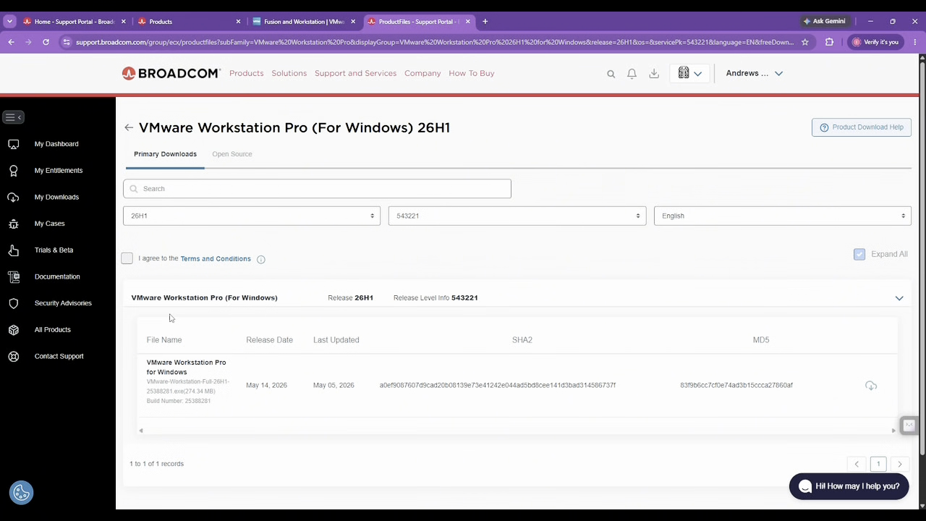
scroll(221, 326, down, 1)
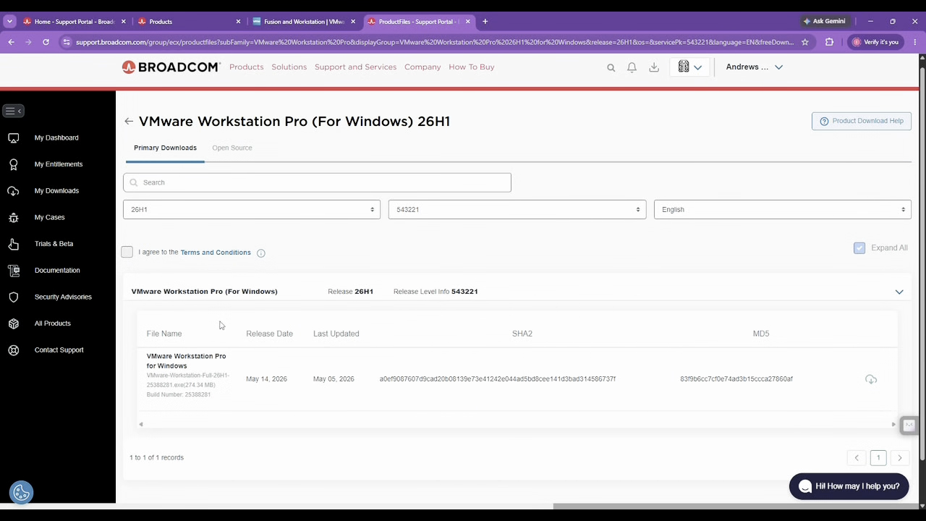
scroll(221, 326, down, 1)
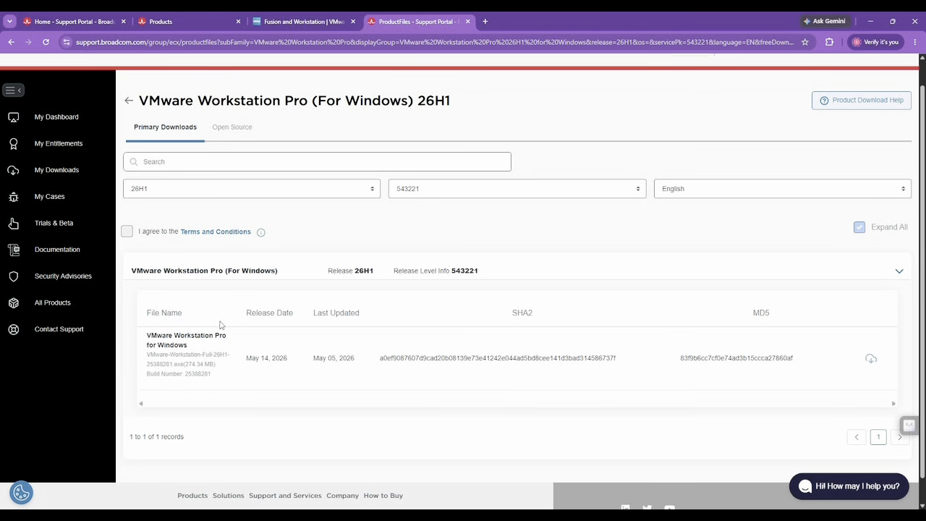
scroll(221, 325, up, 1)
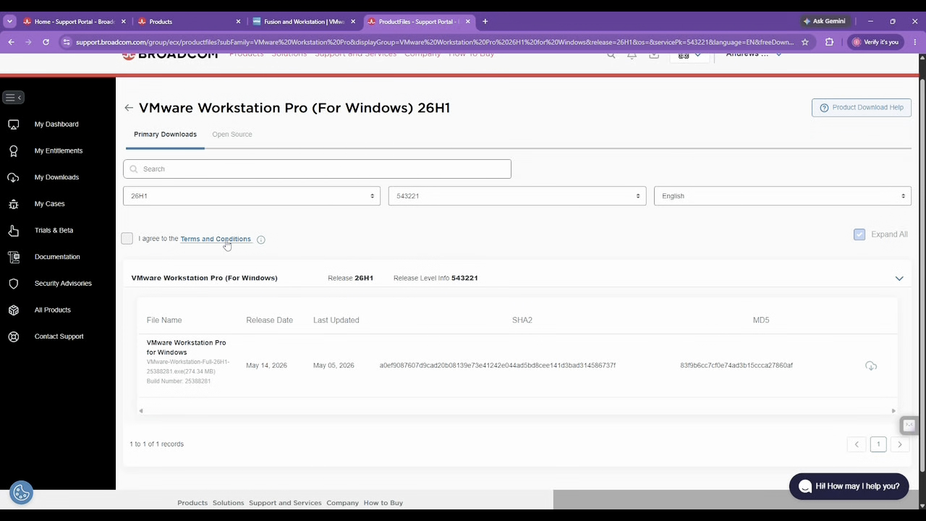
Step: Read the download Terms and Conditions, then return to the 26H1 download page
click(227, 244)
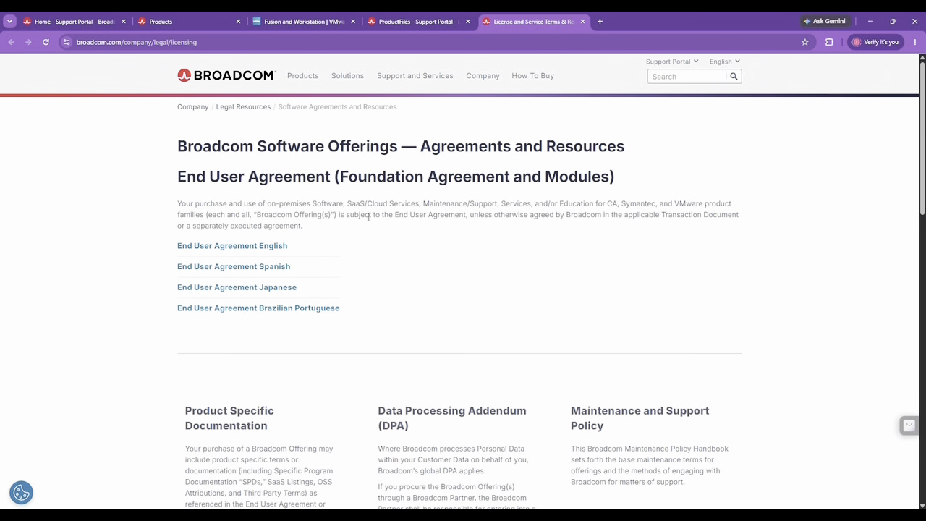
scroll(369, 217, down, 10)
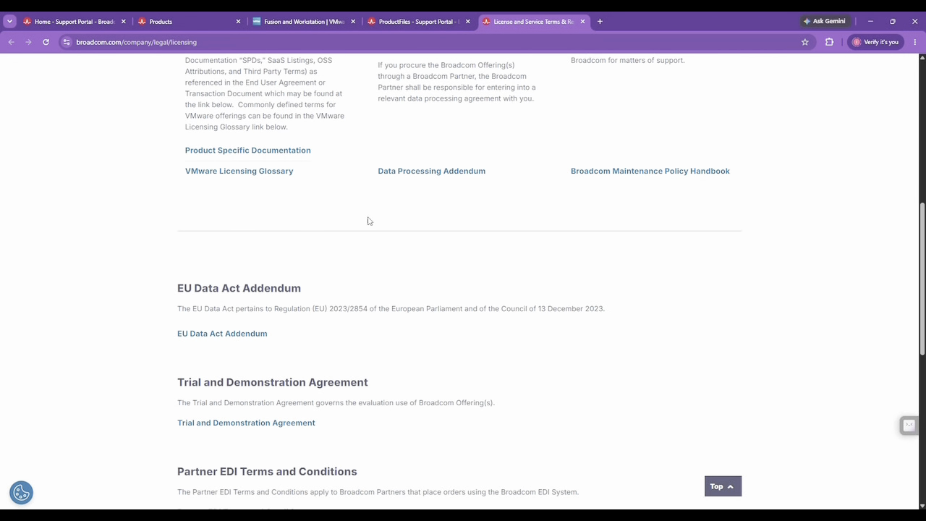
scroll(369, 217, down, 2)
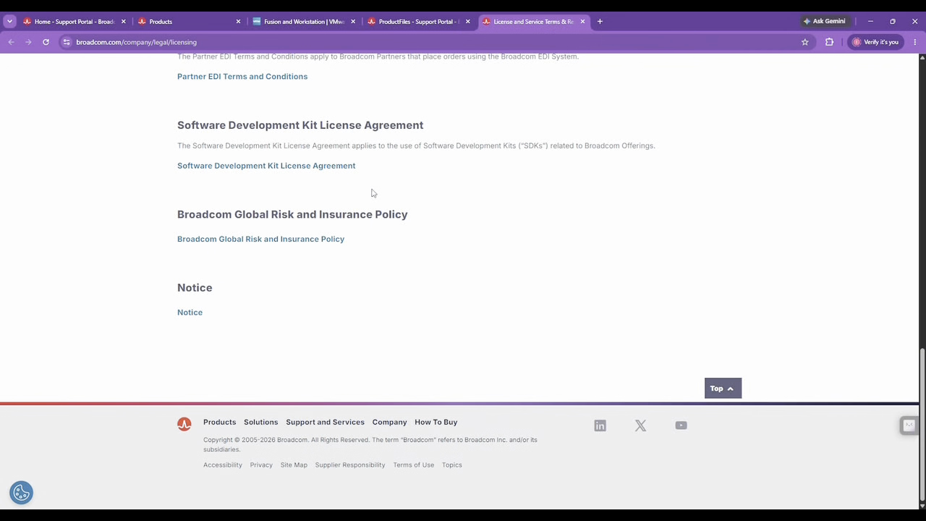
click(388, 24)
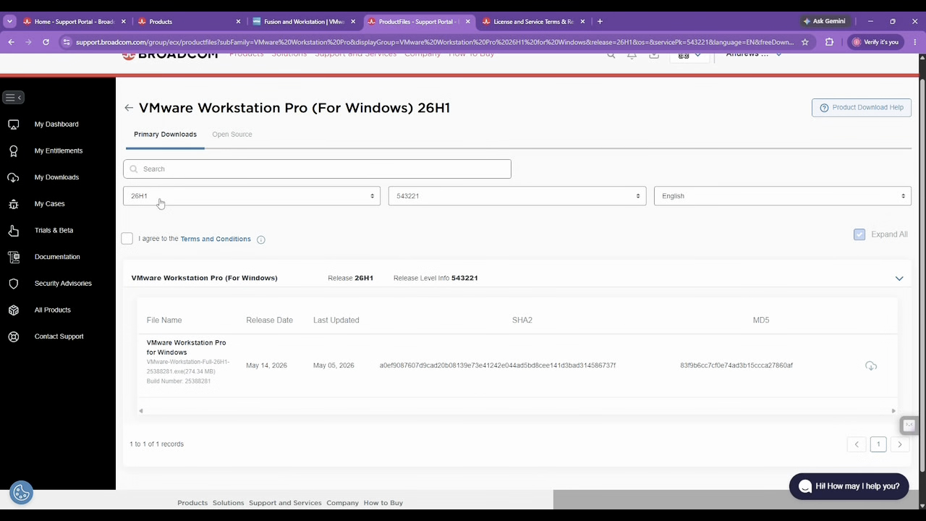
Step: Agree to the terms, start the installer download and confirm the verification prompt with Yes
click(127, 240)
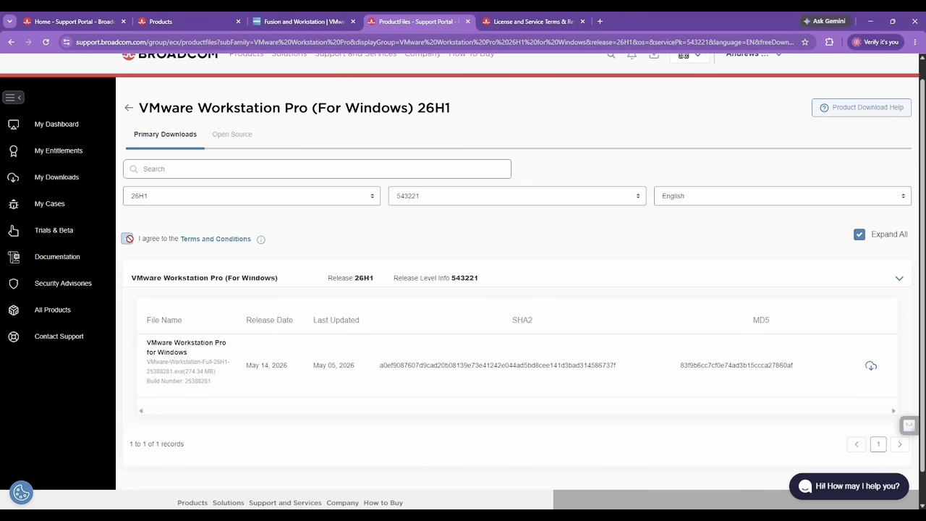
scroll(382, 290, down, 1)
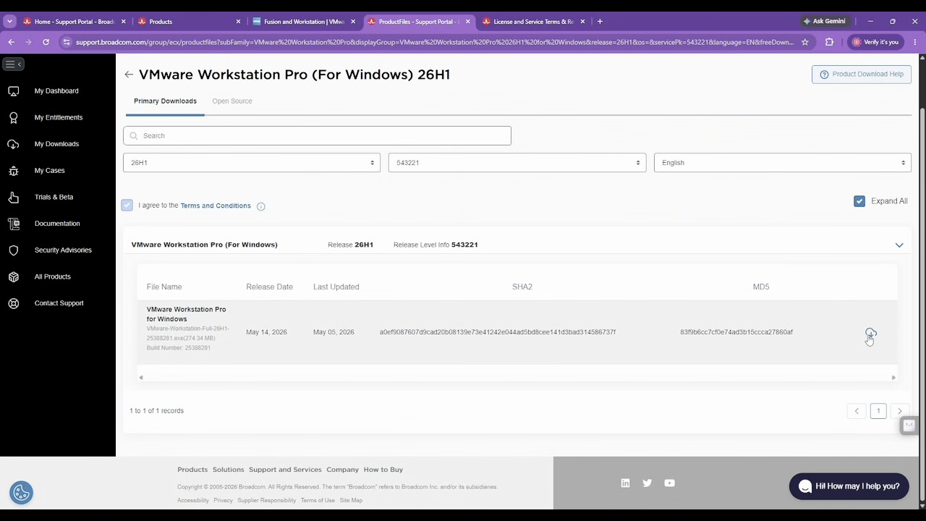
click(870, 334)
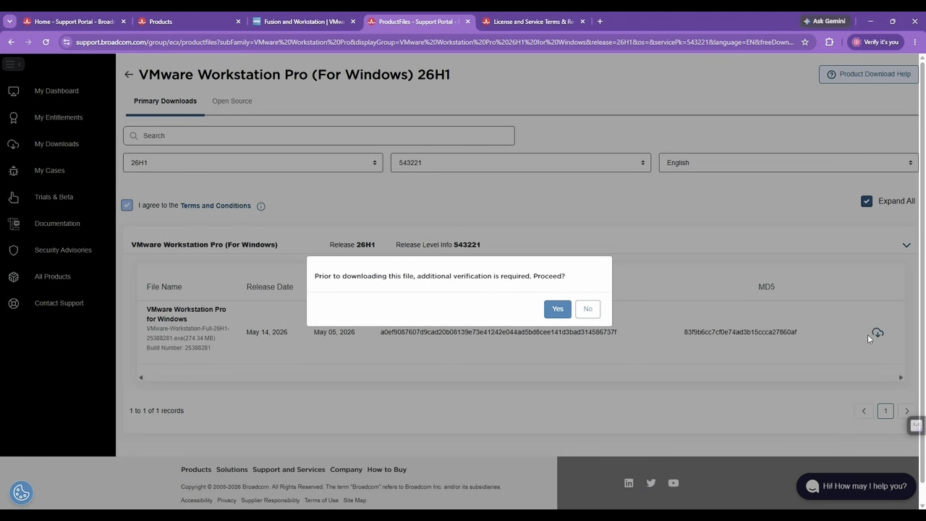
click(555, 309)
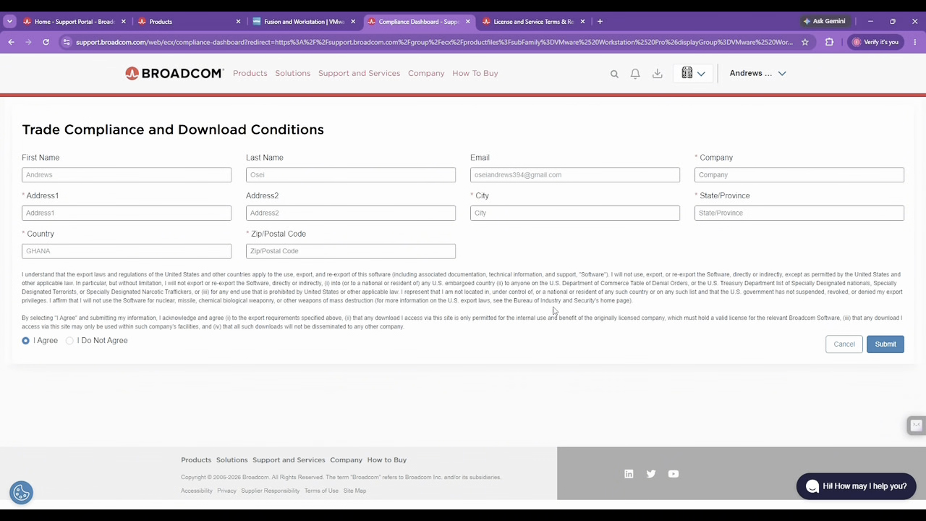
Step: Fill in the city, state/province, street address and postal code on the compliance form
click(488, 213)
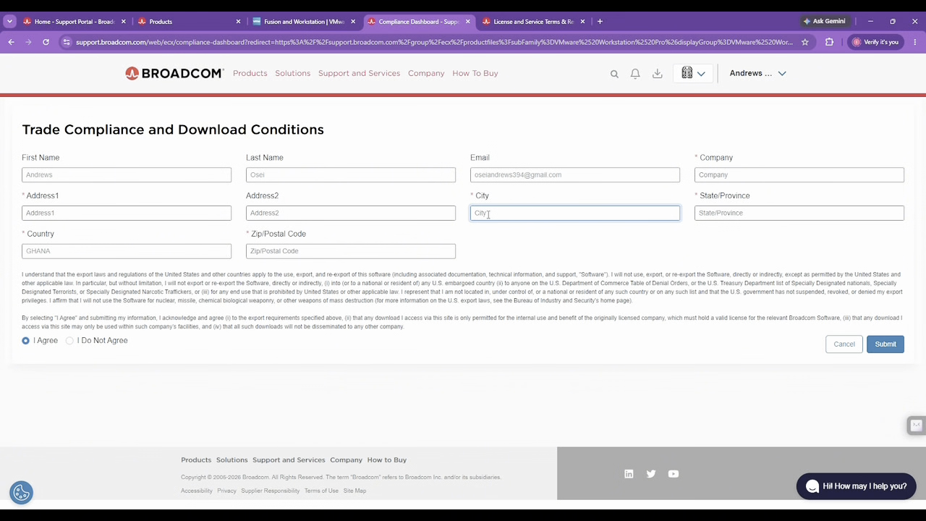
text(Accra)
click(754, 214)
text(Great)
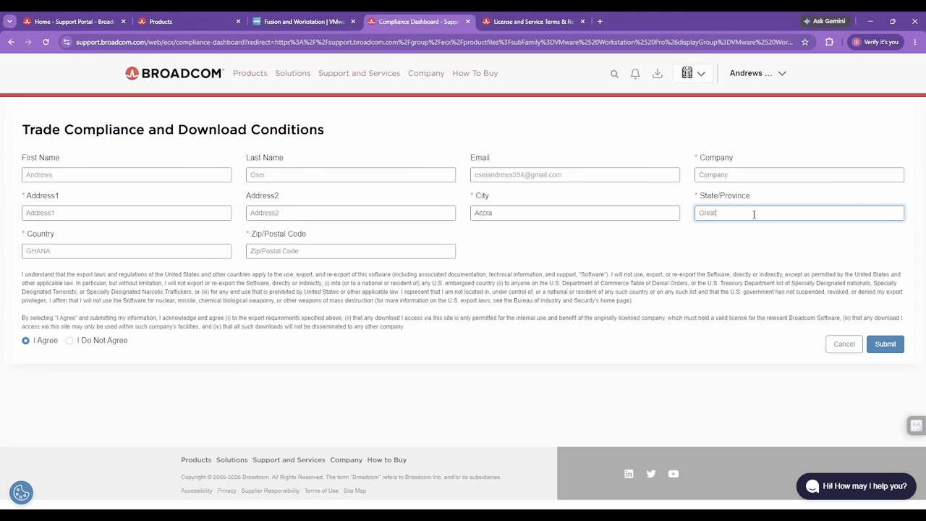
text(er Accra)
click(185, 210)
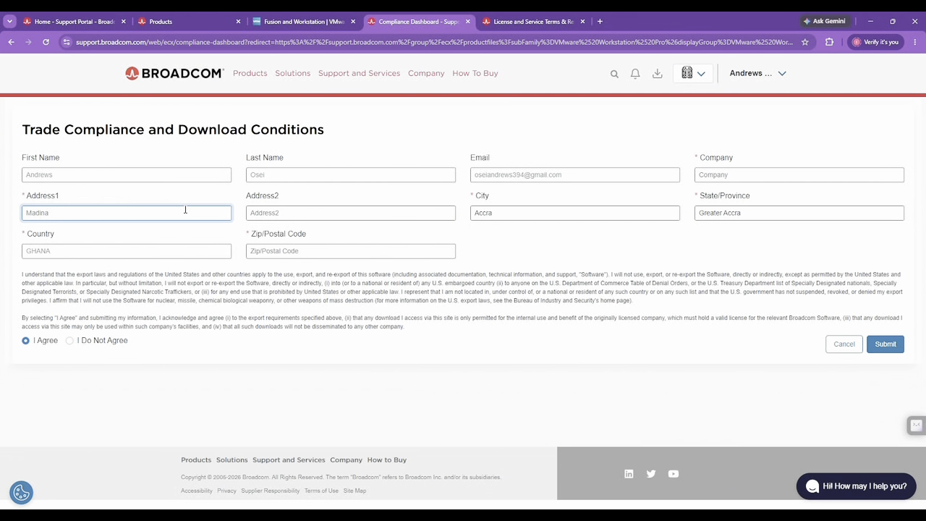
click(167, 172)
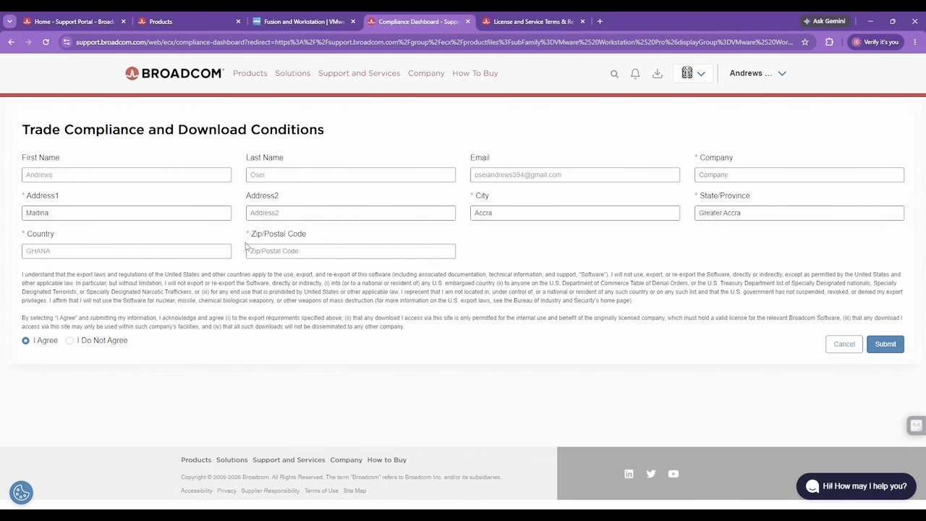
click(332, 248)
text(0)
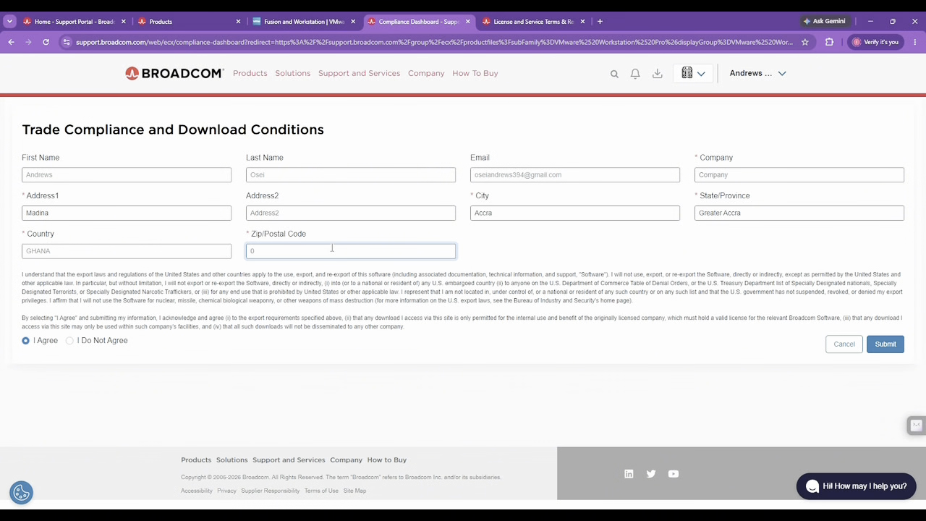
text(0233)
Step: Add the company name, submit the form and decline Chrome's offer to save the address
click(882, 345)
click(883, 344)
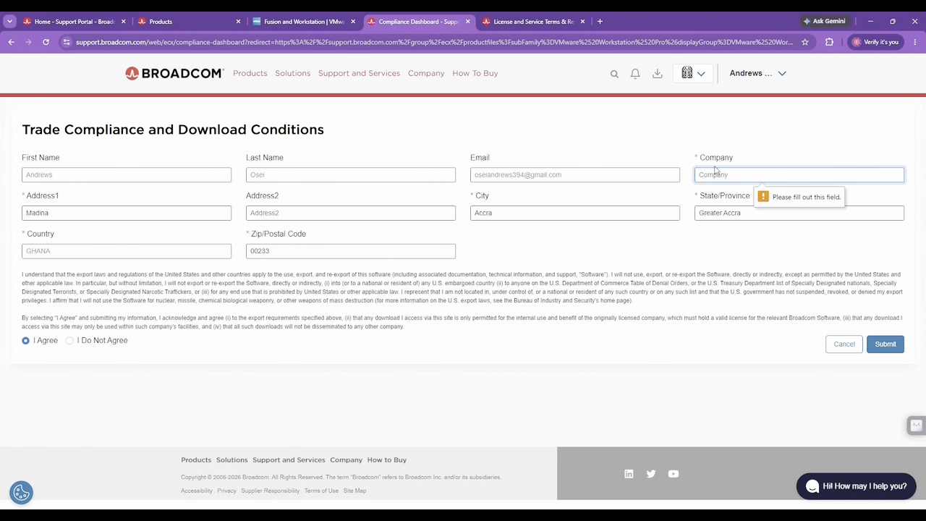
text(Di)
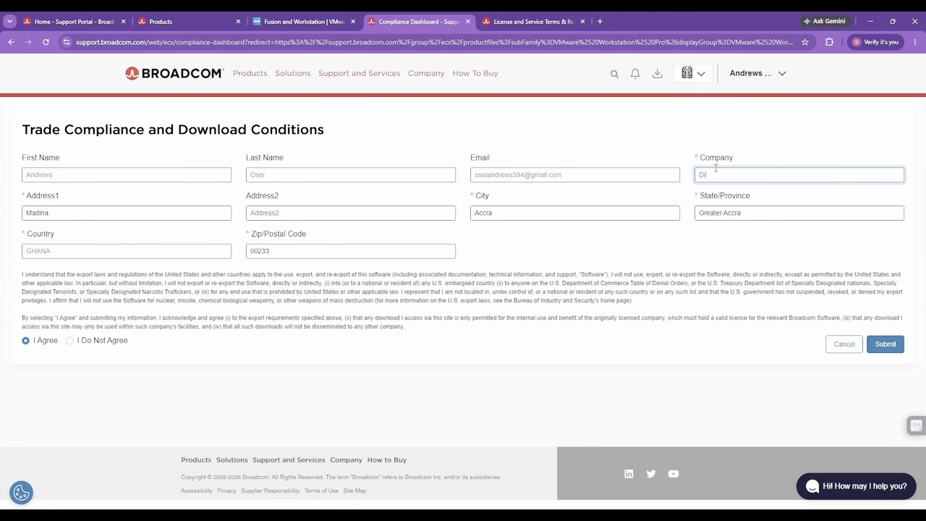
text(ewstech)
click(893, 346)
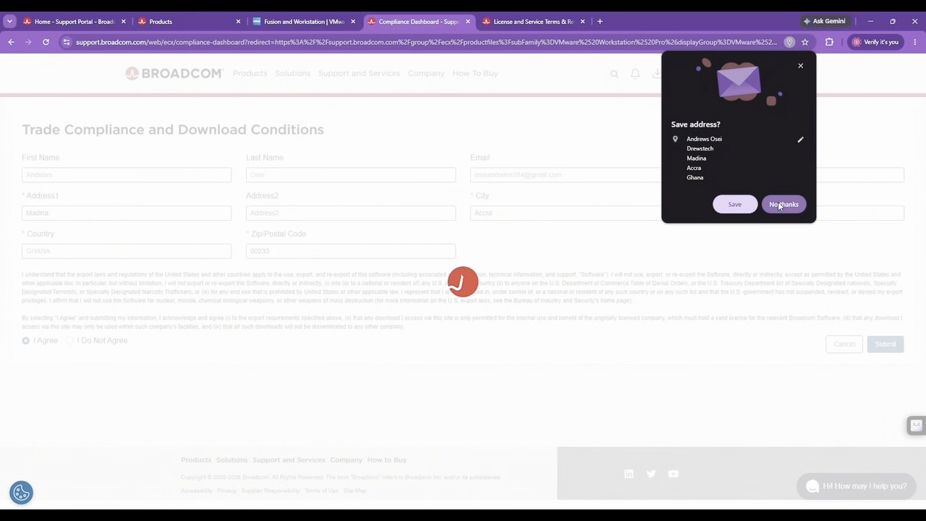
click(782, 206)
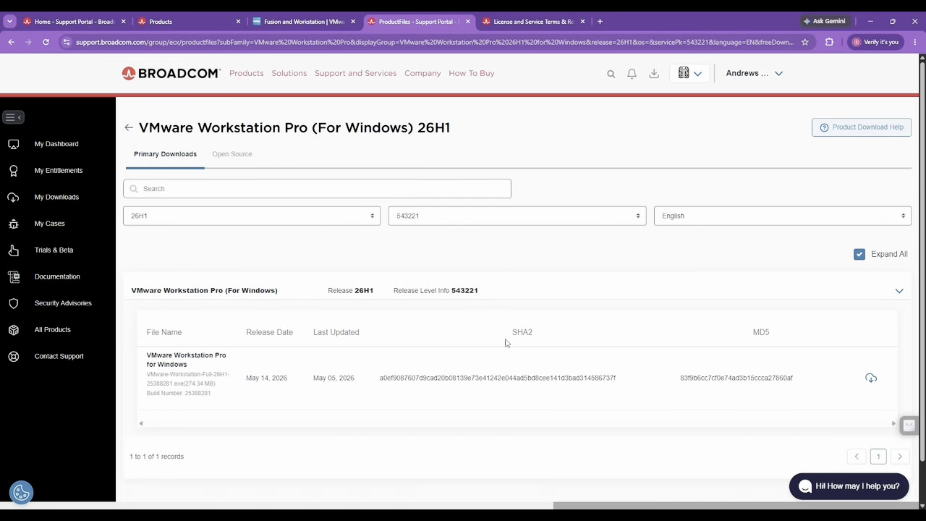
Step: Download the VMware Workstation Pro for Windows 26H1 installer file
scroll(506, 343, down, 1)
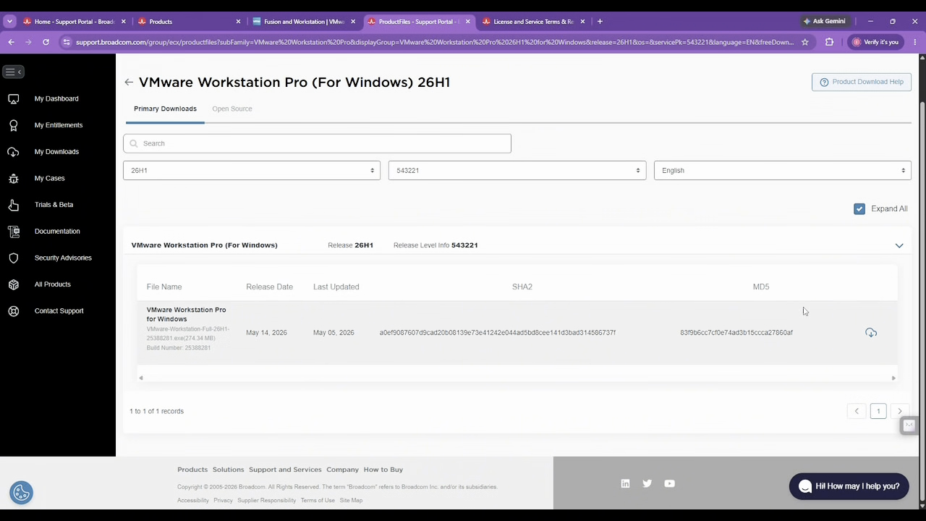
click(871, 333)
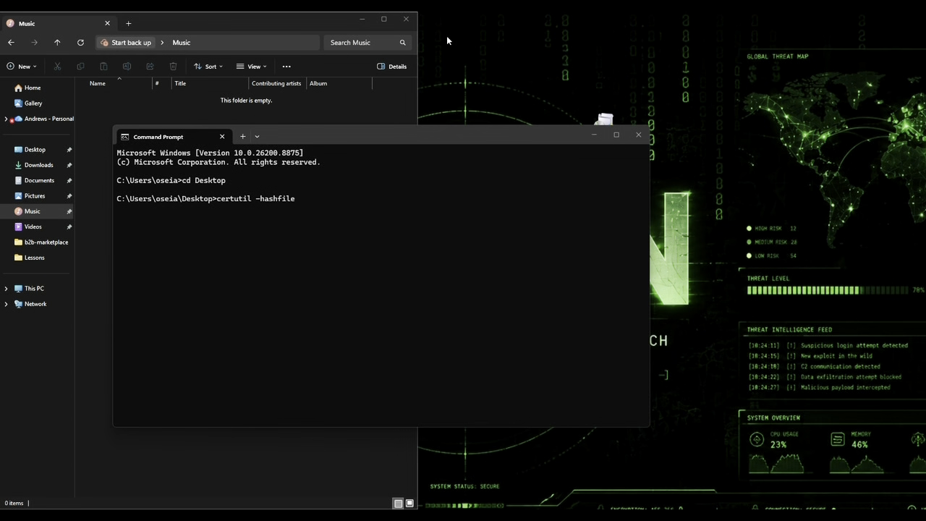
Step: Look up the installer's full file name on the desktop without renaming it
drag(613, 123, 726, 82)
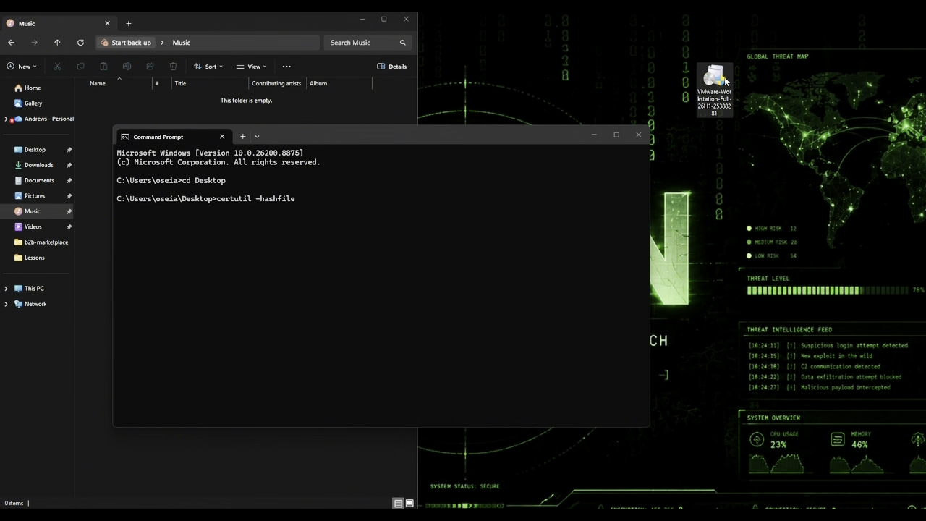
right_click(726, 82)
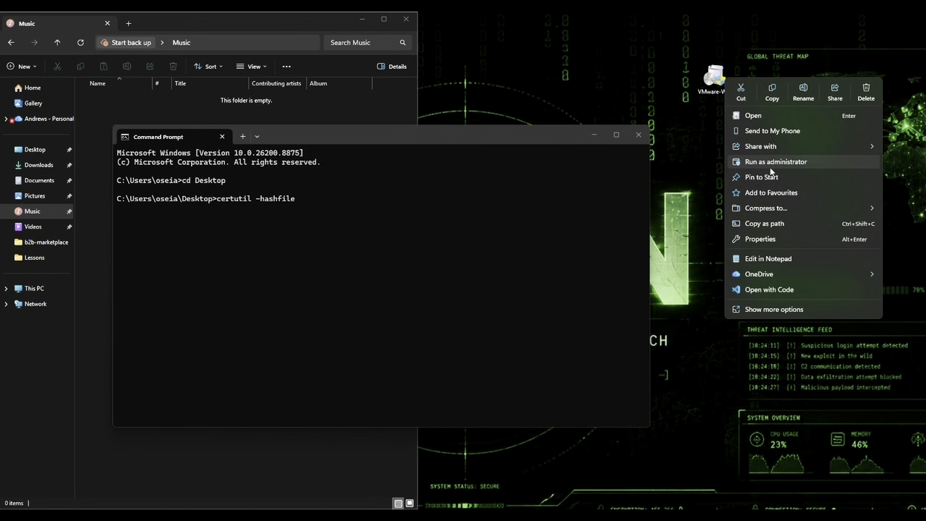
click(802, 92)
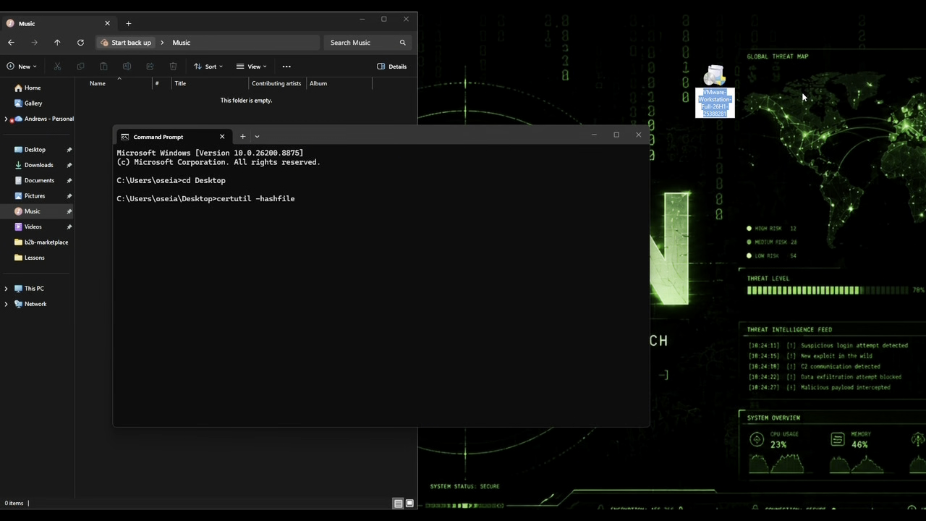
click(801, 93)
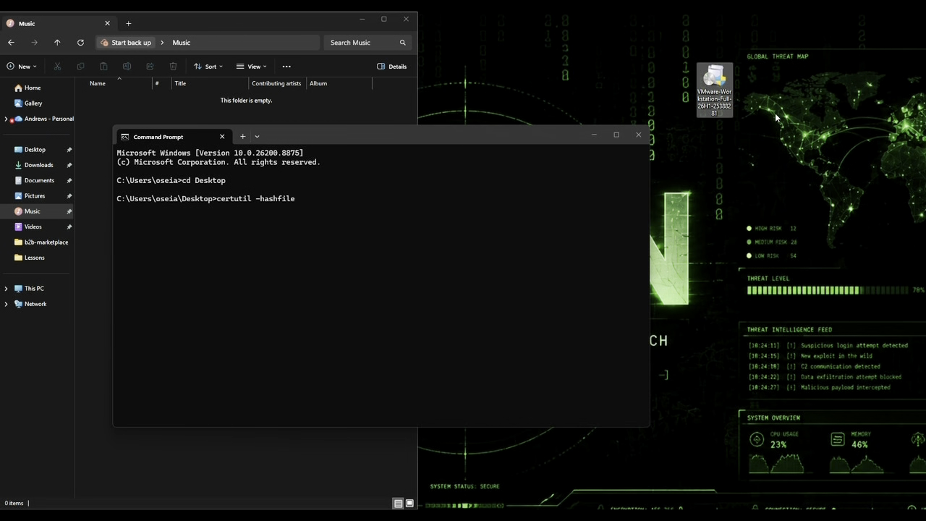
Step: Run certutil SHA256 on VMware-Workstation-Full-26H1-25388281.exe and copy the resulting hash
click(316, 203)
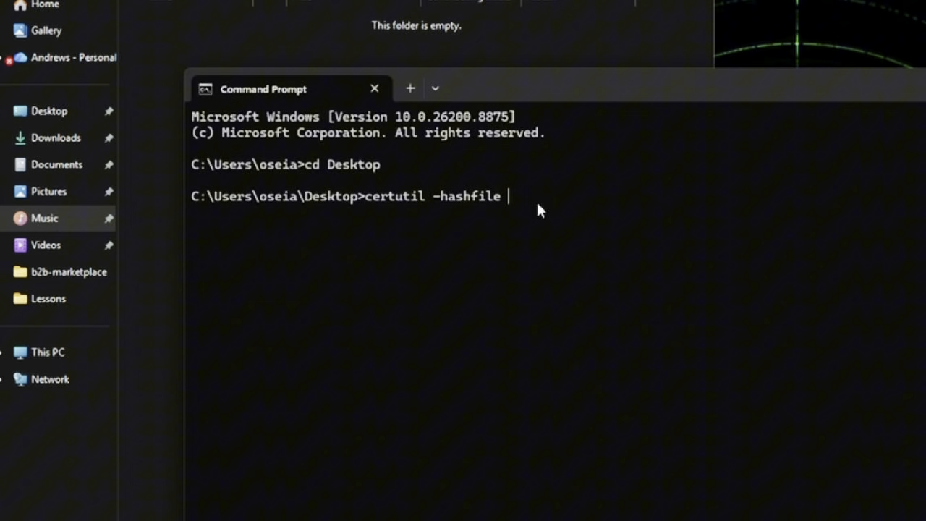
text(VMware-Workstation-Full-26H1-25388281)
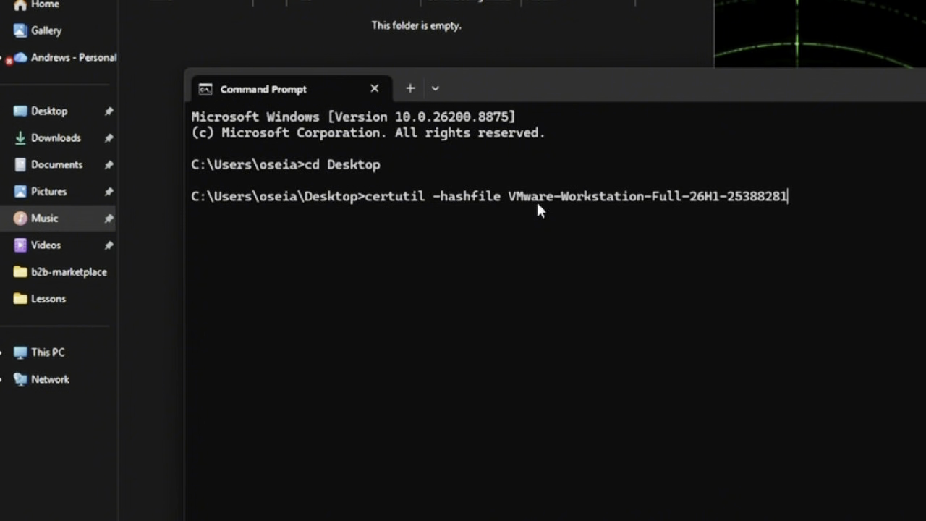
text(.exe SHA256)
key(Return)
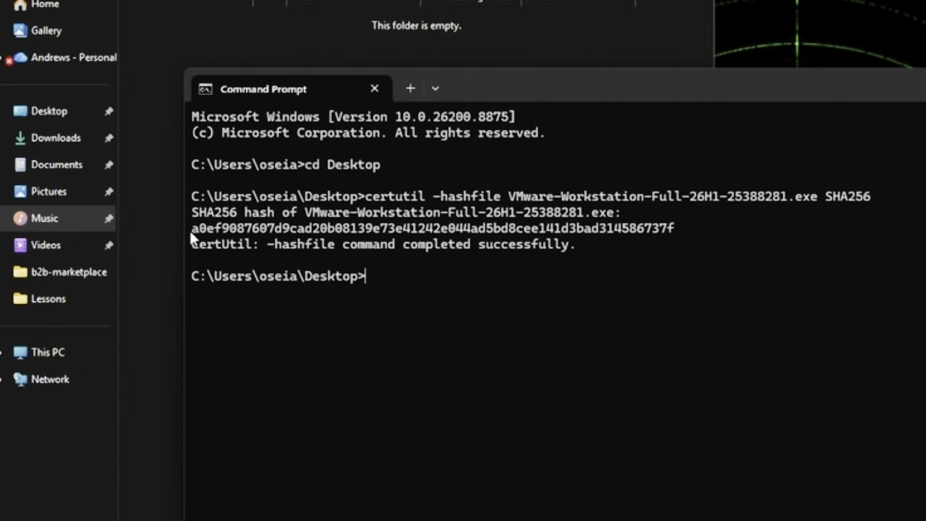
drag(191, 231, 675, 224)
key(ctrl+c)
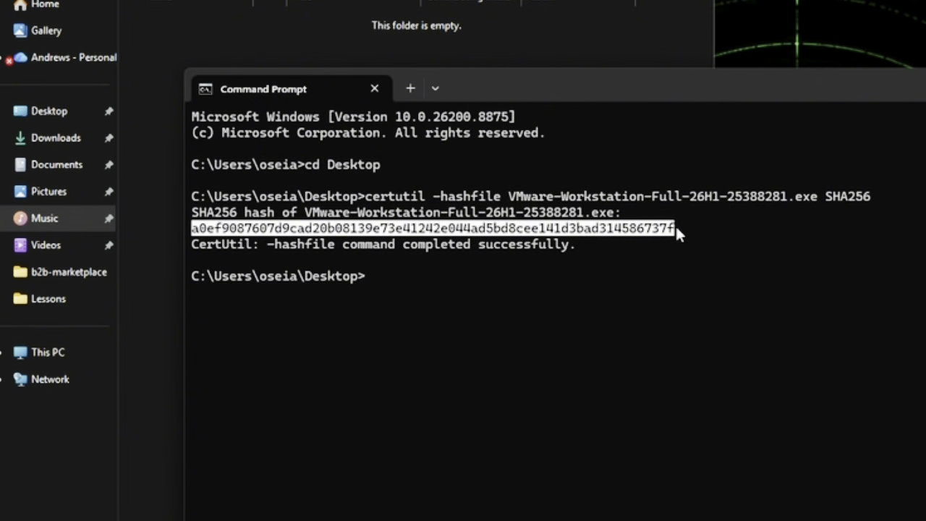
right_click(646, 230)
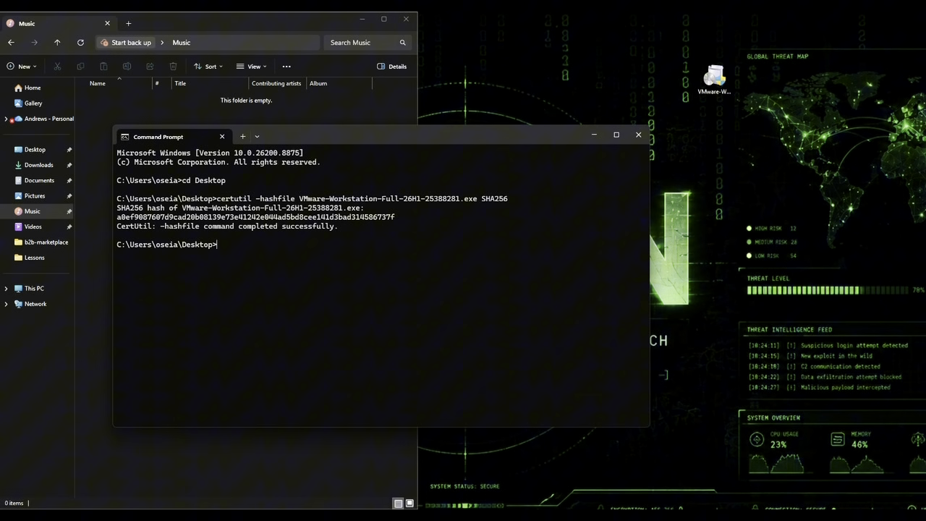
Step: Open Notepad and replace its contents with the computed SHA256 hash
key(super)
text(not)
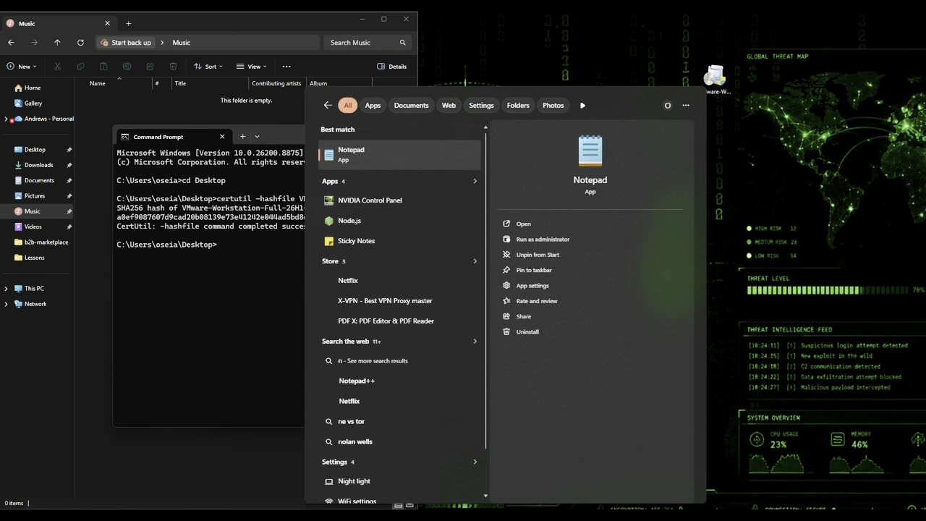
click(594, 155)
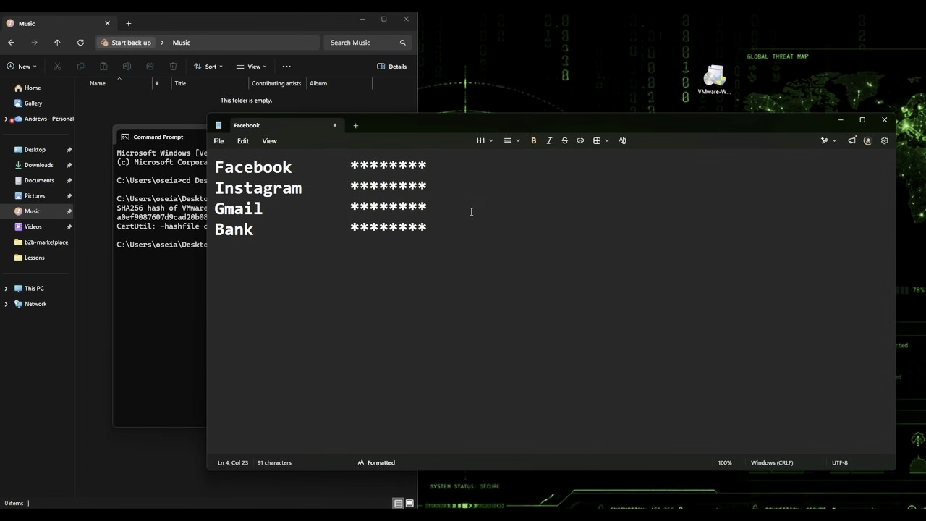
key(ctrl+a)
key(ctrl+v)
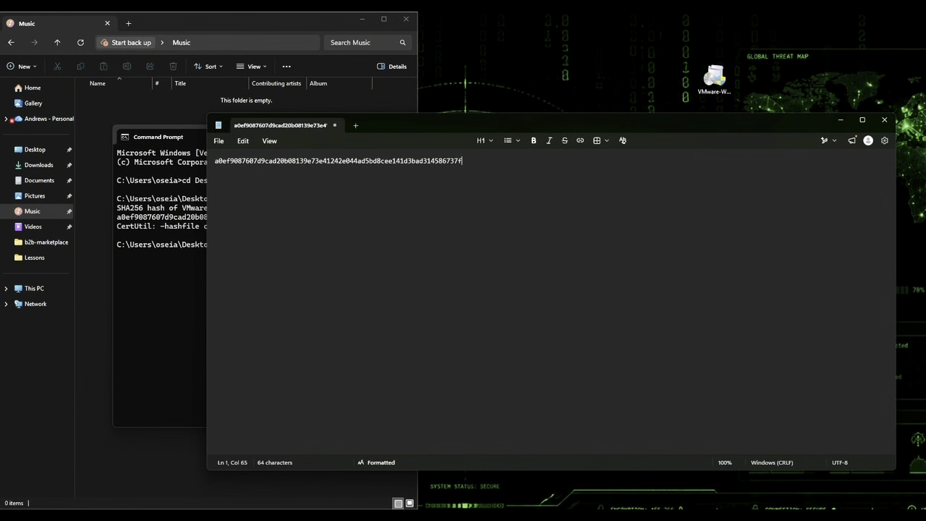
Step: Copy the published SHA2 hash from the download page and paste it on line 2
key(alt+Tab)
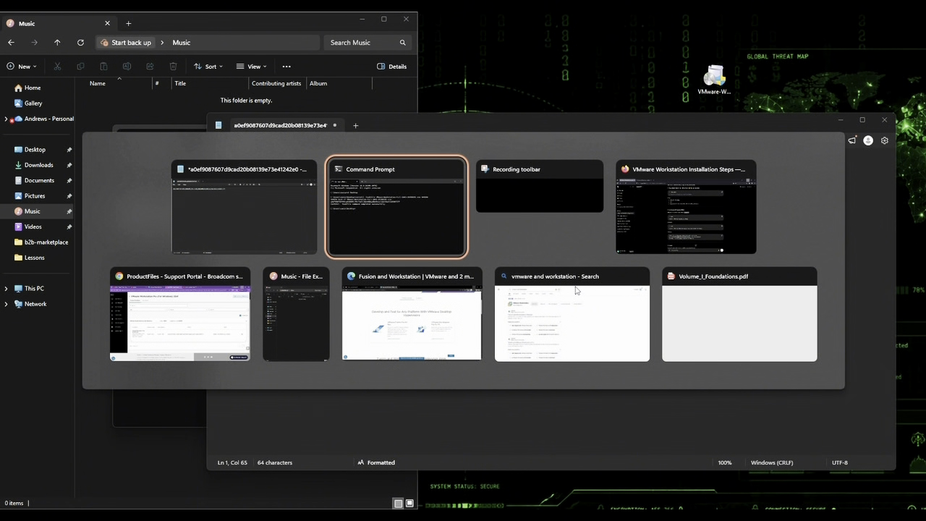
click(180, 314)
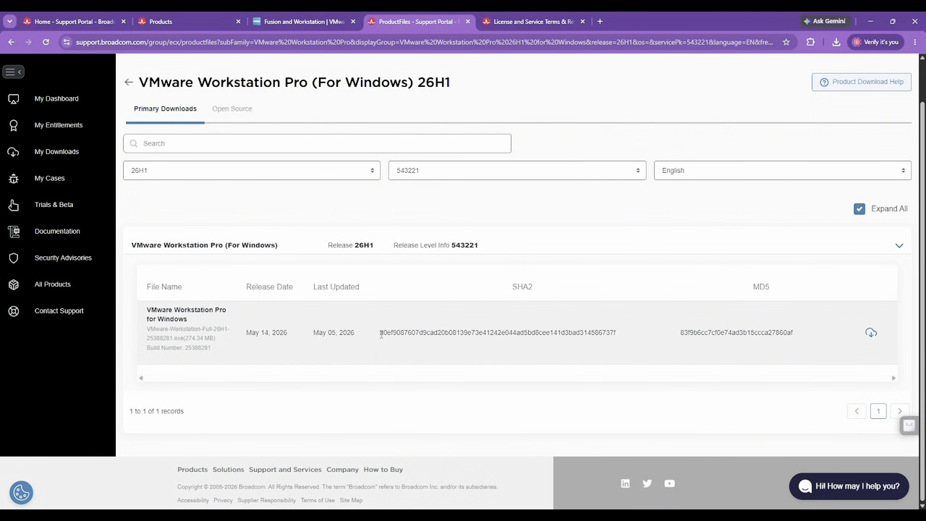
drag(381, 334, 618, 330)
key(ctrl+c)
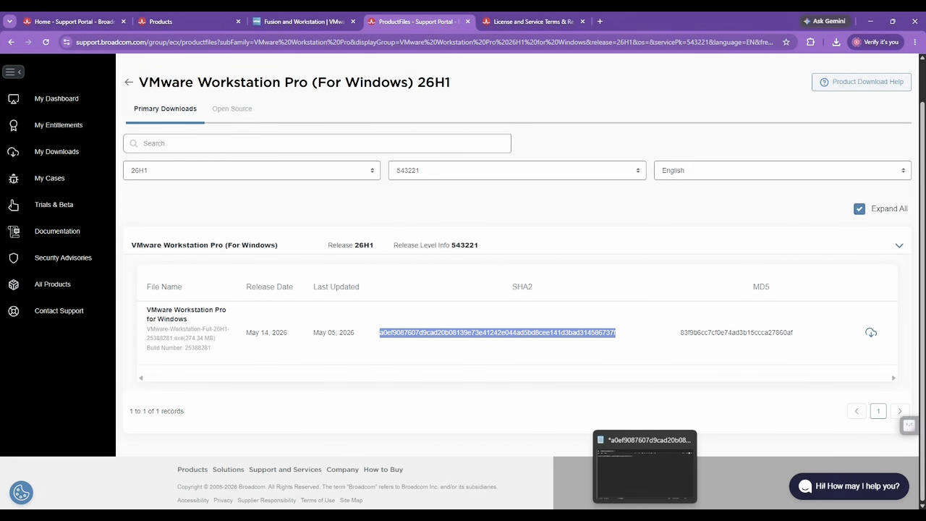
click(637, 509)
key(Return)
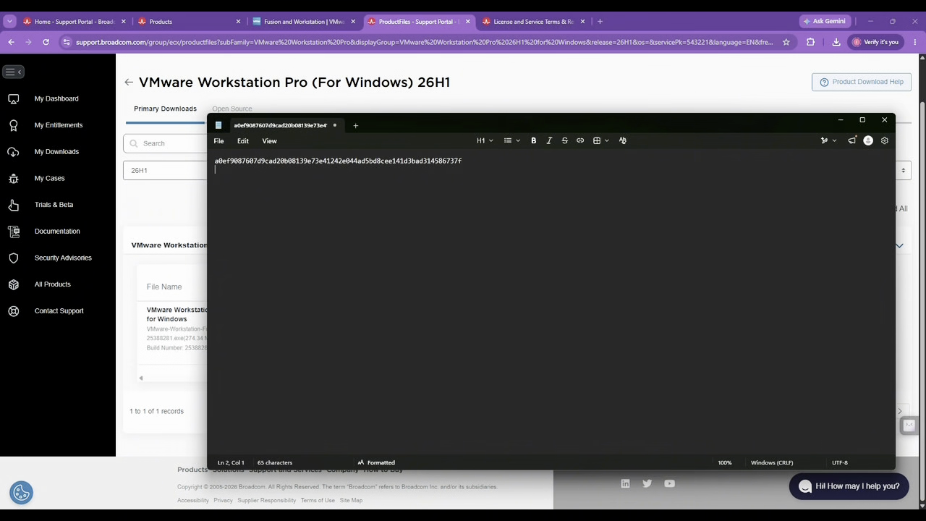
key(ctrl+v)
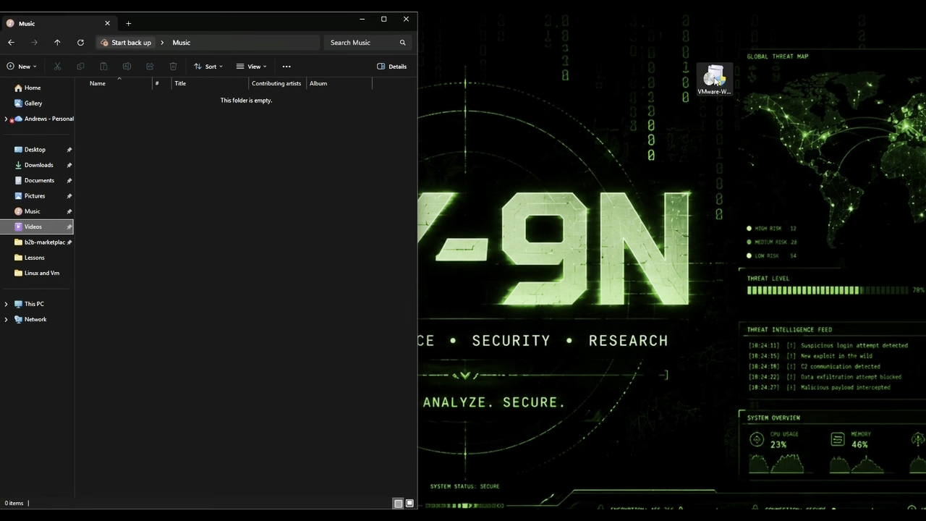
Step: Launch the Workstation Pro installer and accept the licence agreement
click(715, 81)
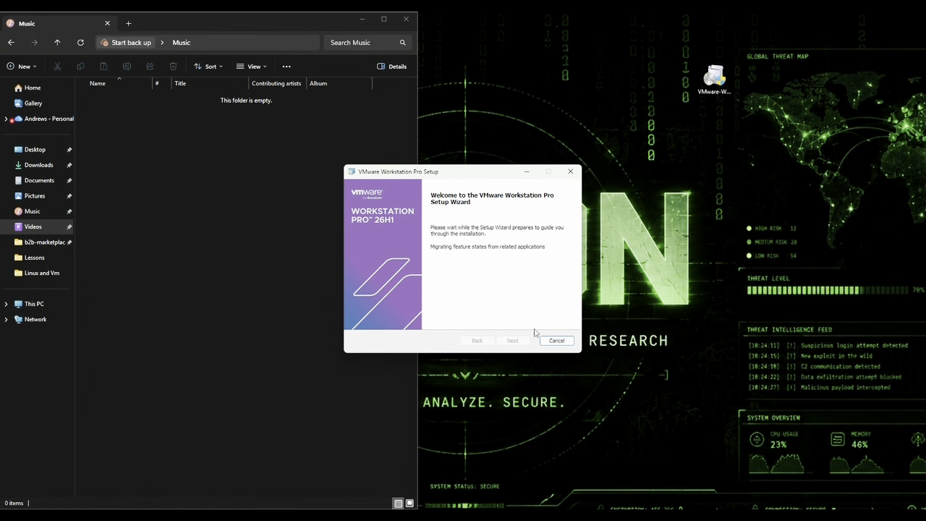
click(513, 340)
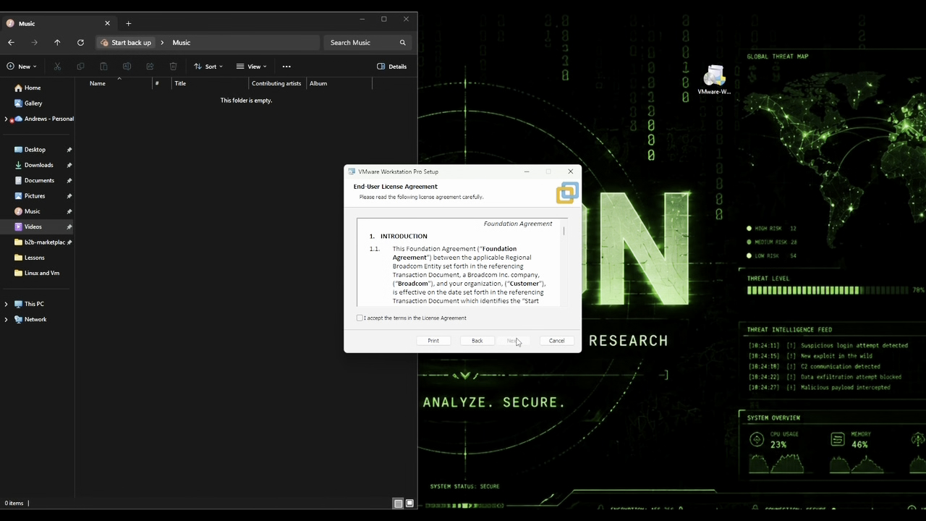
click(360, 318)
click(511, 341)
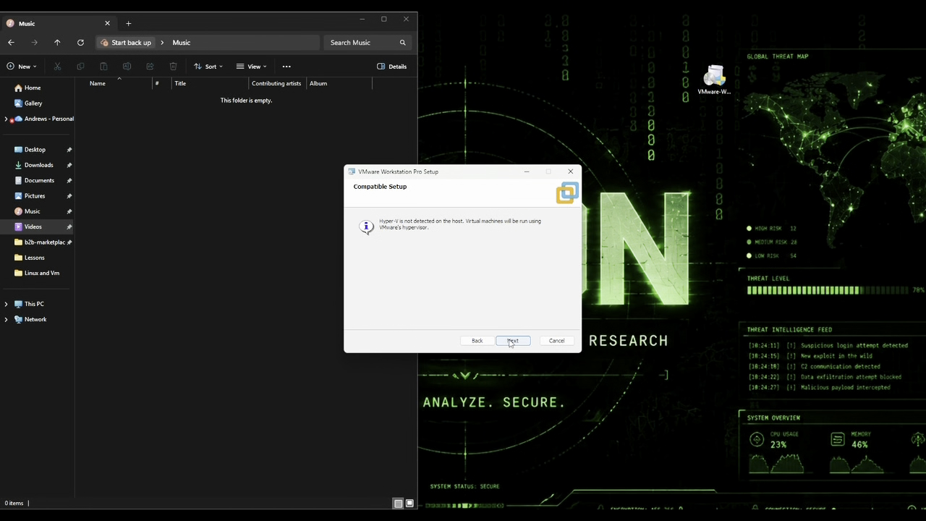
Step: Keep the default compatibility, install folder, update and shortcut settings, then start the upgrade
click(511, 341)
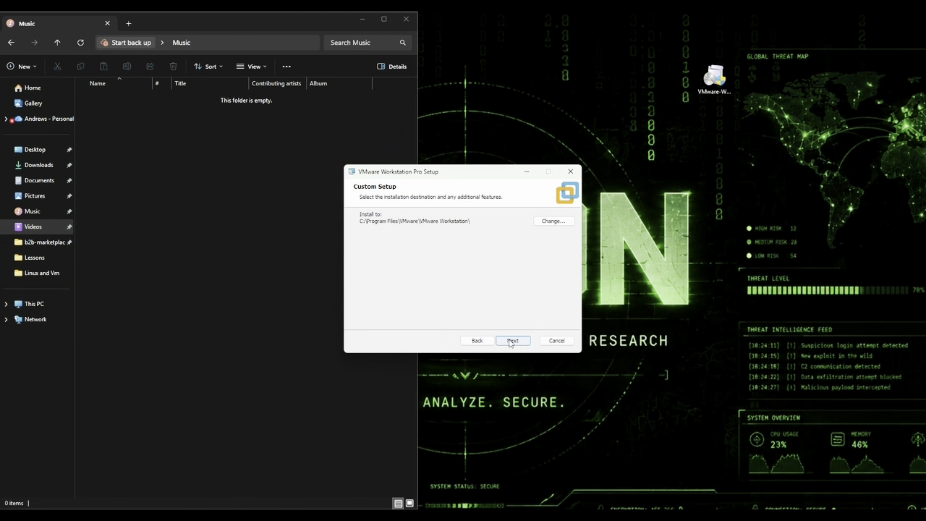
click(511, 340)
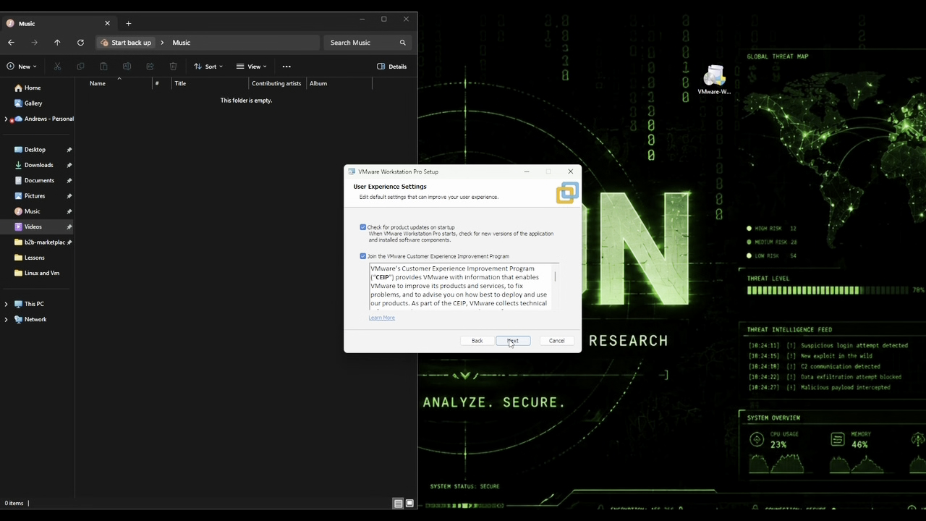
scroll(454, 276, down, 3)
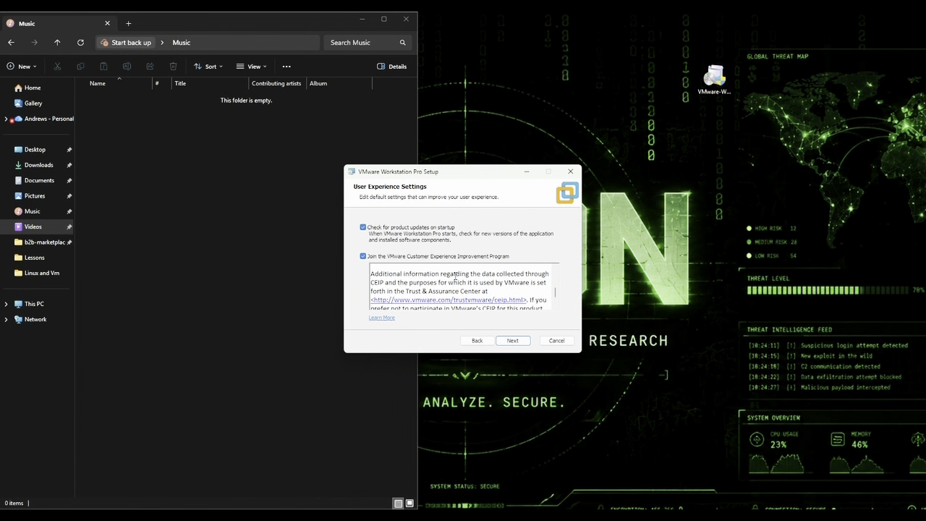
click(512, 340)
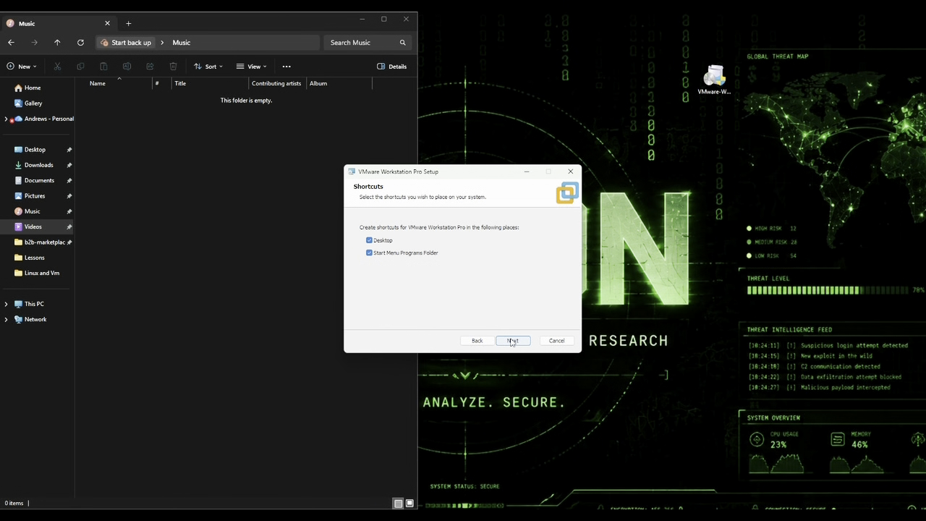
click(511, 341)
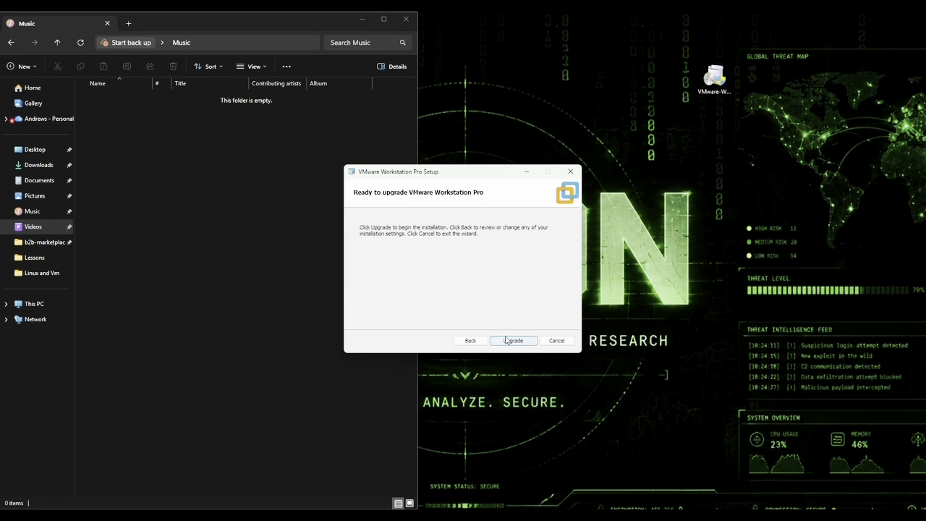
click(503, 339)
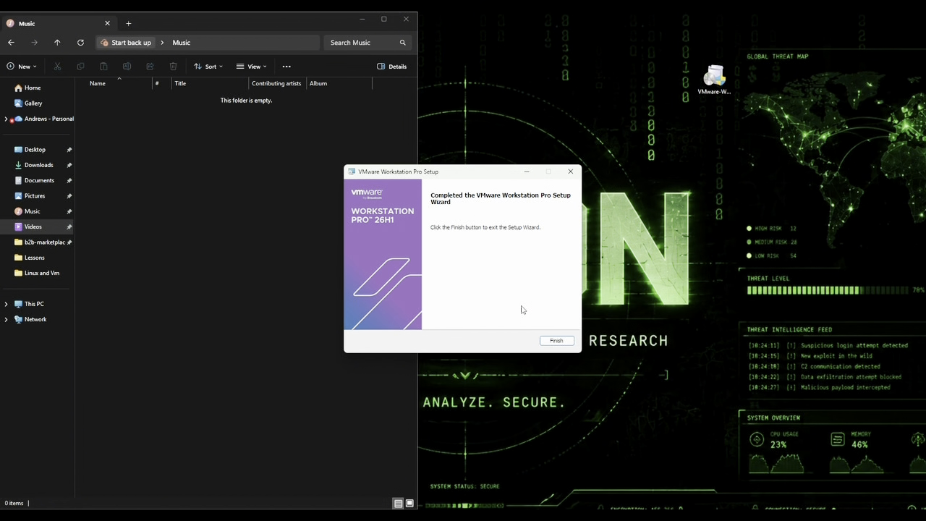
Step: Close the completed Workstation Pro upgrade wizard and focus the address bar of a new Chrome tab
click(557, 341)
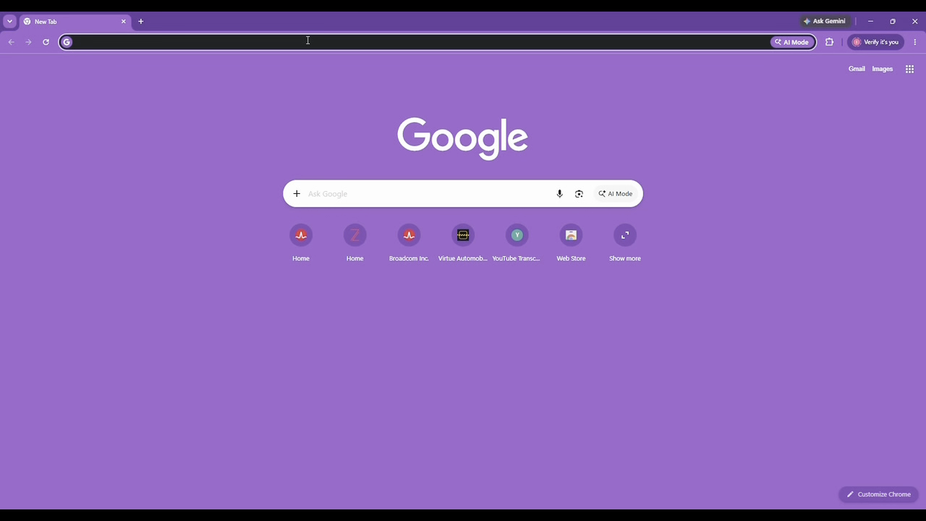
click(307, 41)
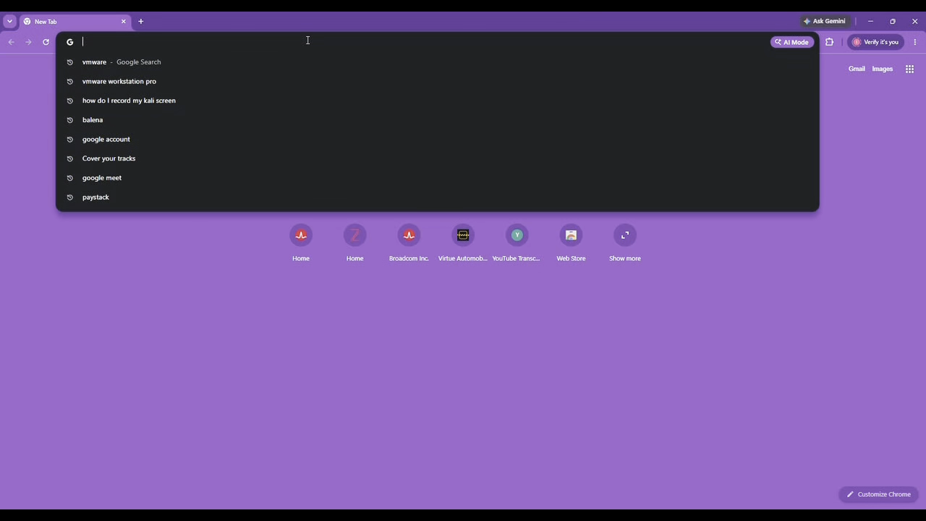
Step: Search Google for 'kali linux' and open the official kali.org site
text(kali)
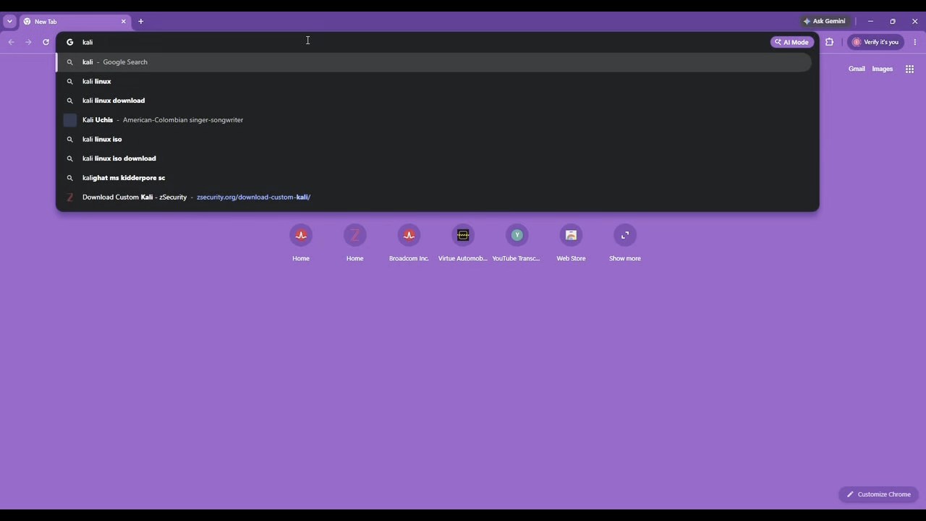
click(118, 81)
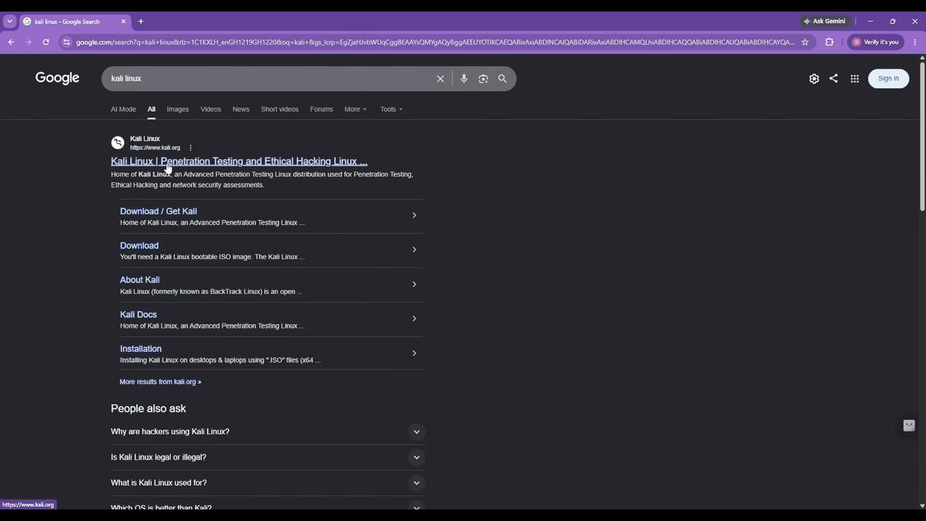
click(166, 165)
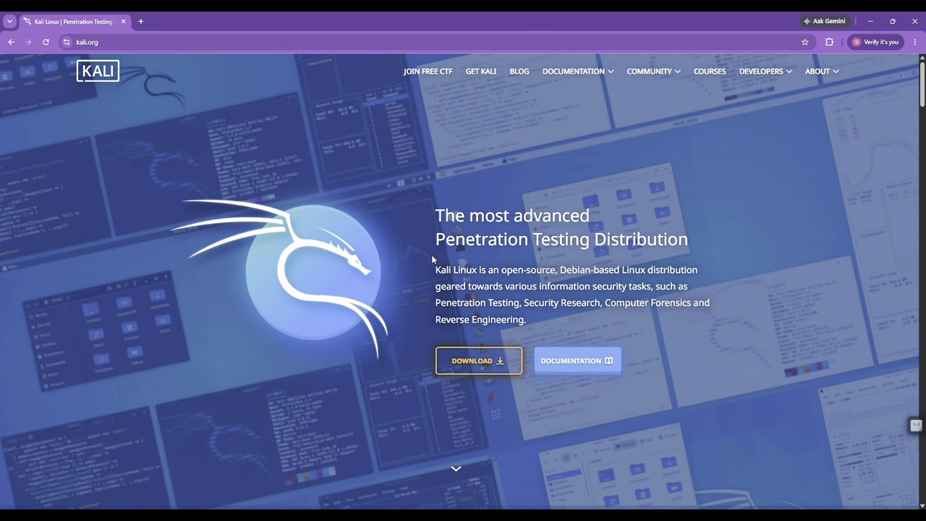
Step: Read through the kali.org home page heading and introductory paragraph
scroll(432, 257, down, 1)
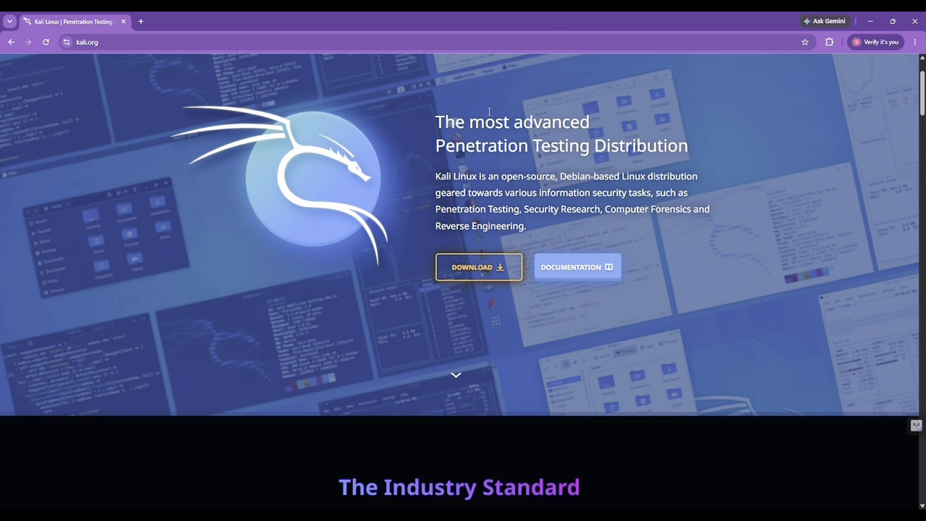
drag(435, 123, 703, 144)
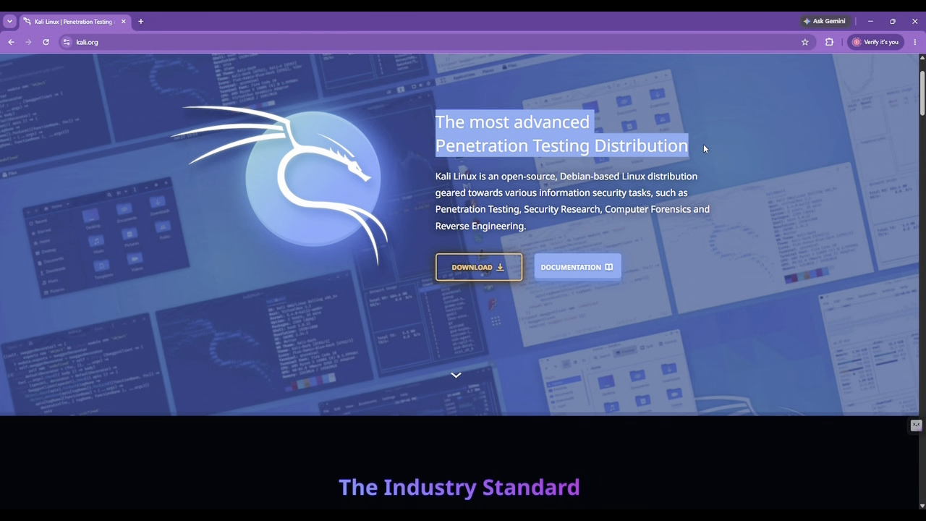
drag(437, 176, 528, 226)
click(529, 225)
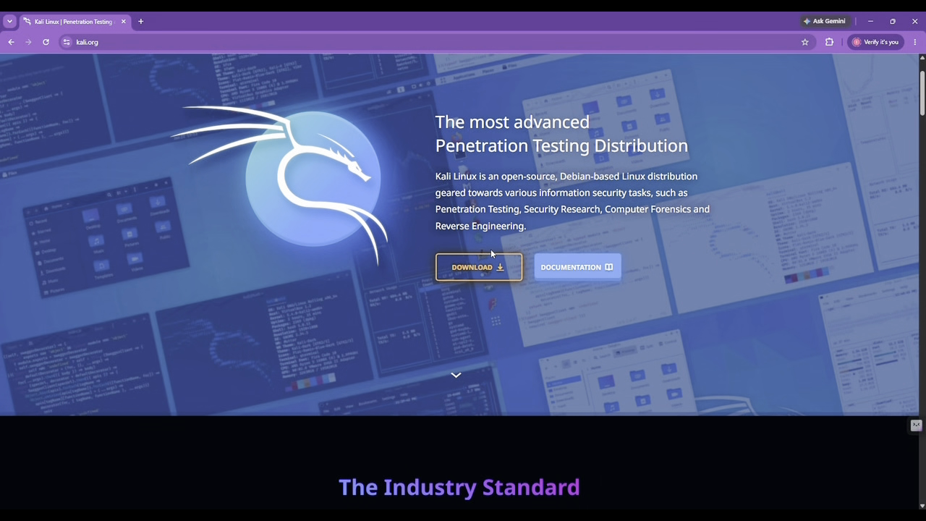
scroll(490, 249, down, 3)
scroll(490, 253, down, 1)
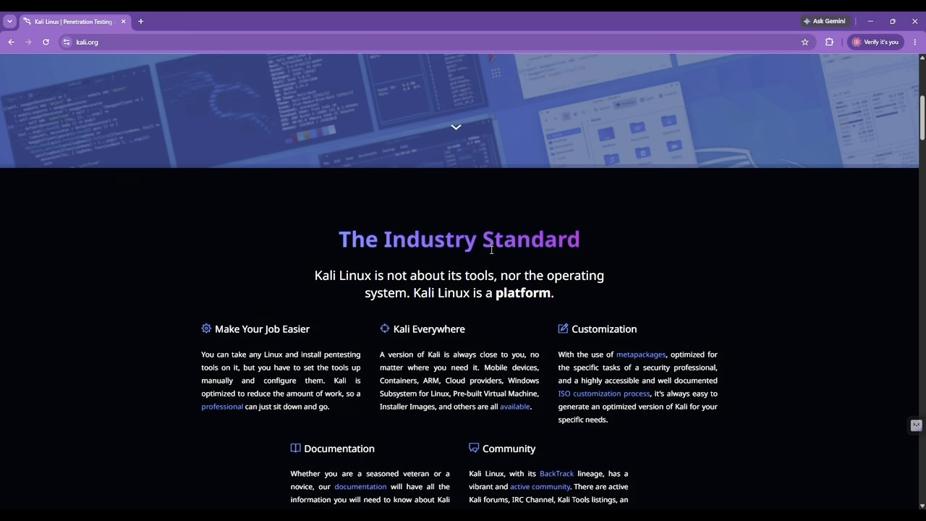
scroll(491, 254, down, 2)
scroll(492, 254, down, 1)
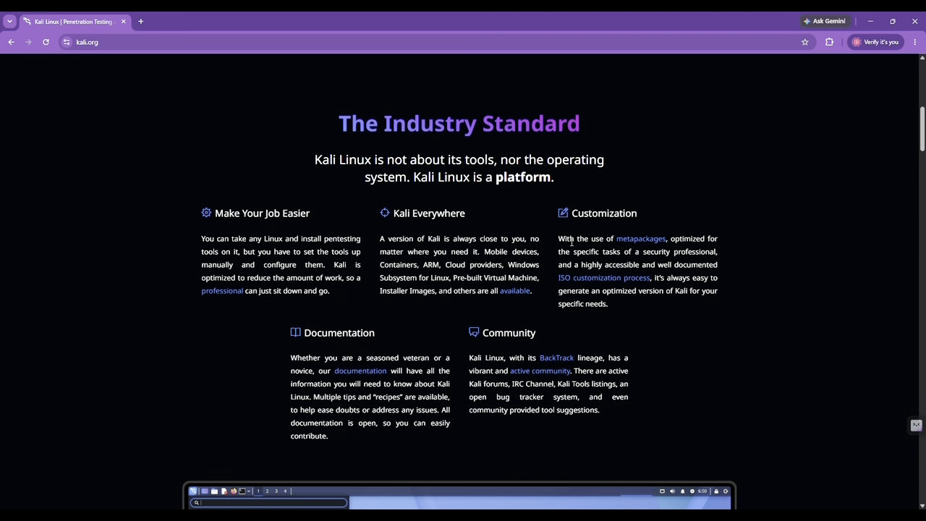
scroll(571, 242, down, 1)
scroll(572, 243, down, 8)
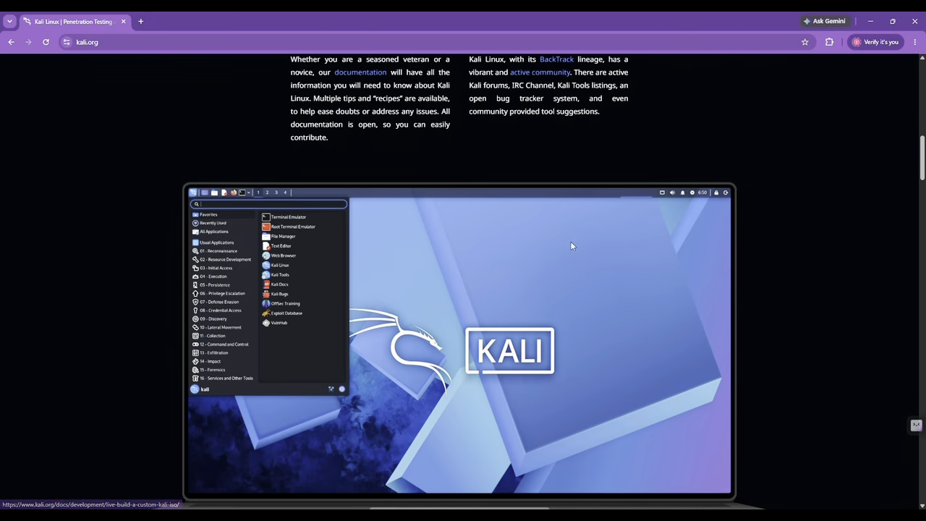
scroll(570, 243, down, 3)
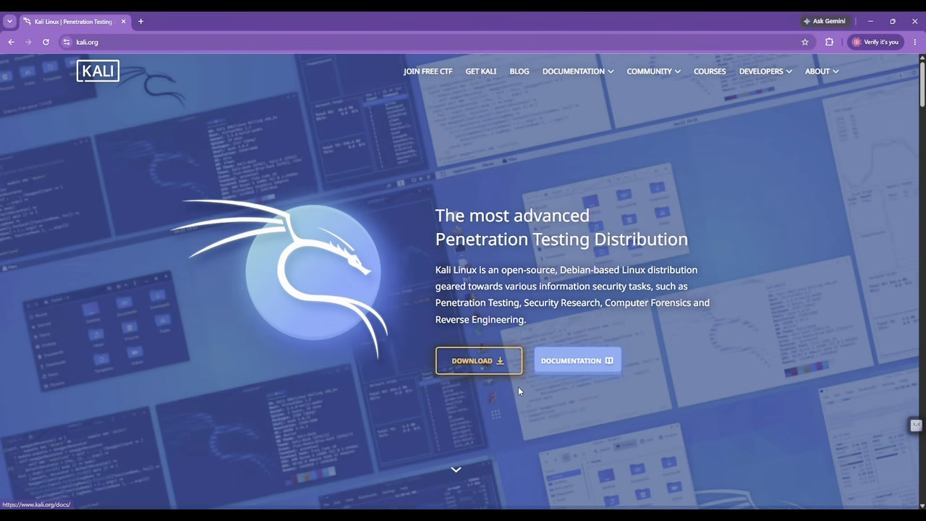
Step: Download the pre-built VMware image kali-linux-2026.2-vmware-amd64.7z from the Virtual Machines page
click(484, 369)
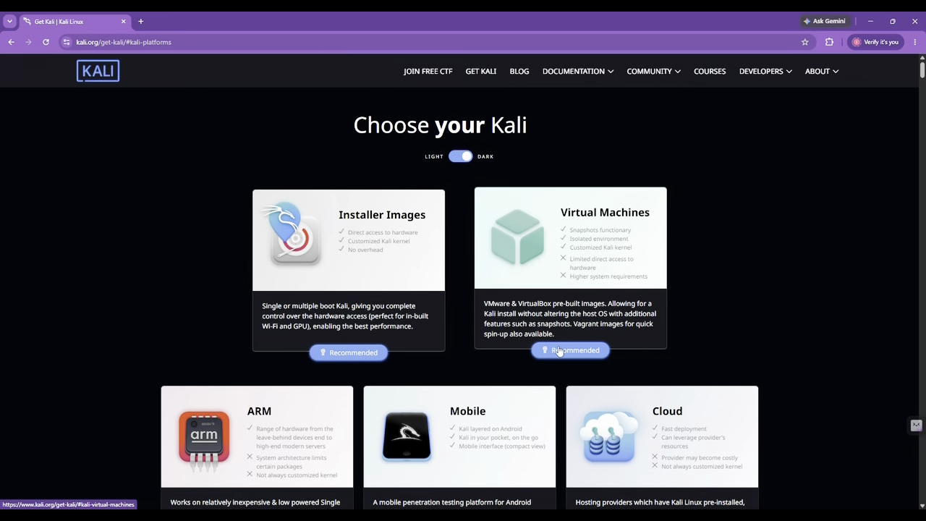
scroll(558, 352, down, 1)
click(572, 283)
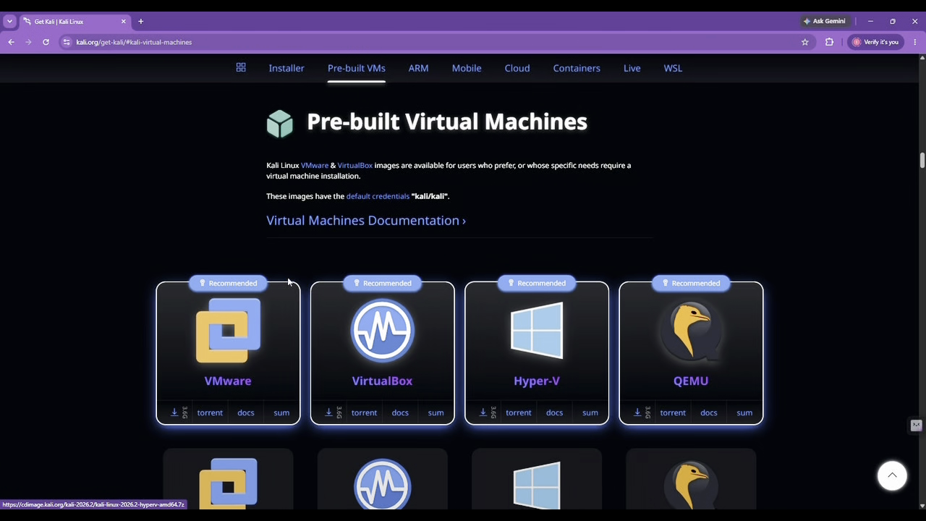
click(175, 411)
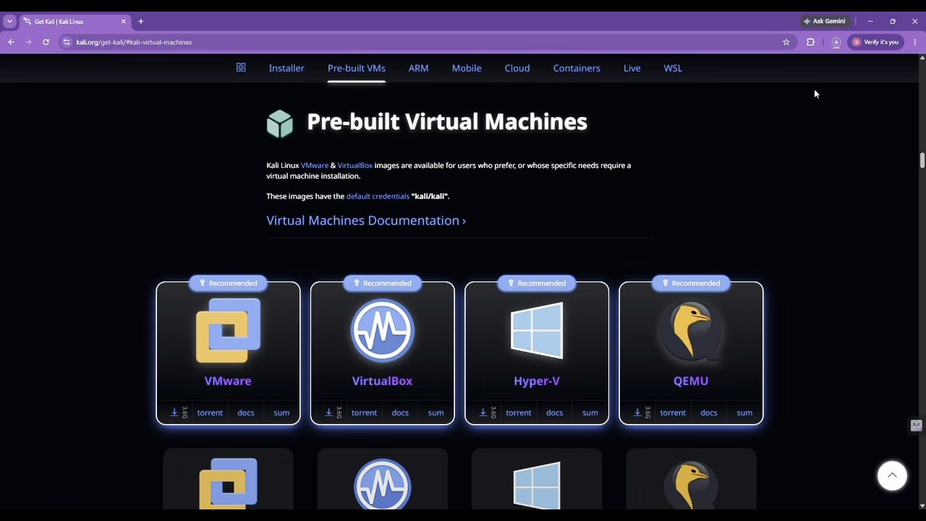
Step: Check the Kali image download's progress in Chrome's download list
click(834, 42)
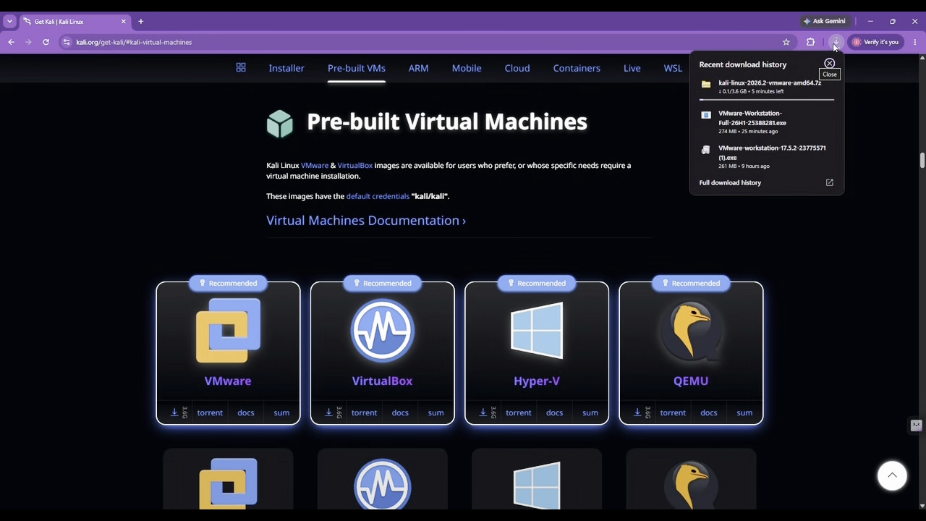
click(834, 43)
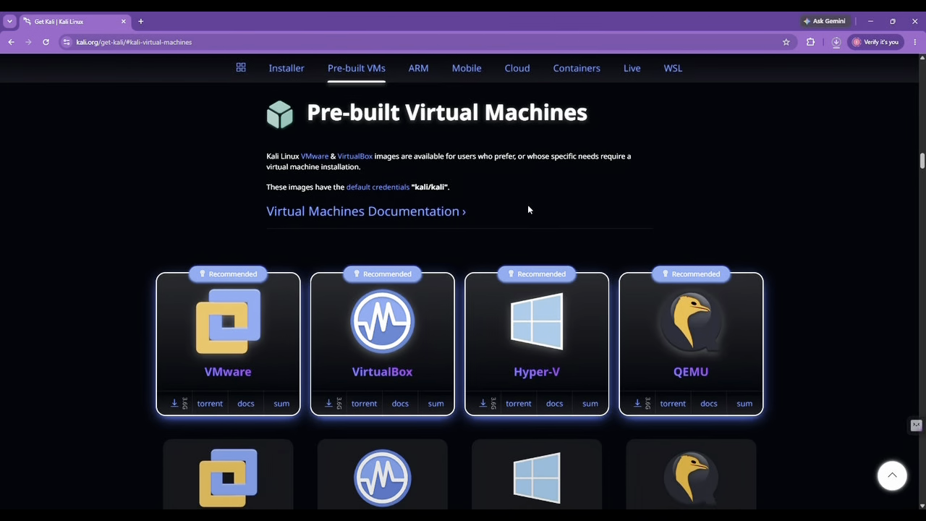
scroll(528, 205, down, 5)
click(838, 41)
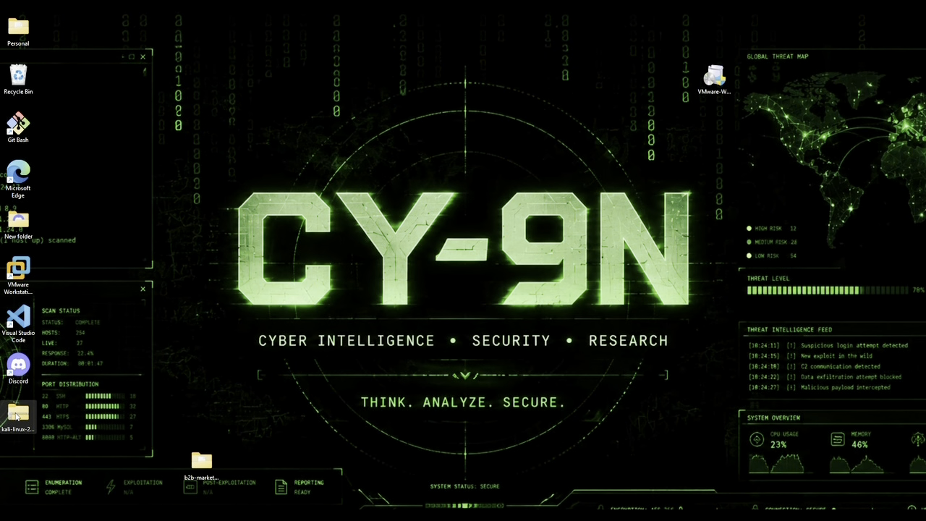
Step: Extract the Kali archive to the Desktop, creating the kali-linux-2026.2-vmware-amd64.vmwarevm folder, then close the windows
right_click(18, 417)
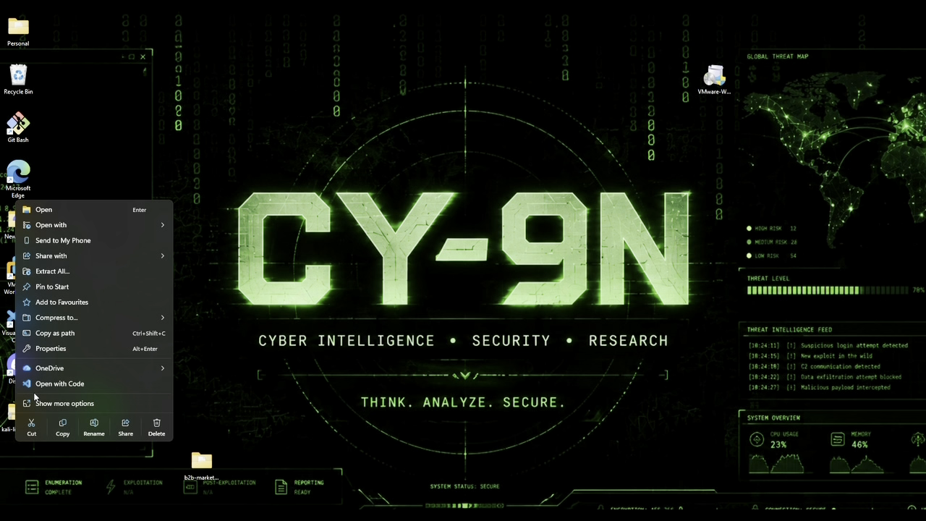
click(62, 273)
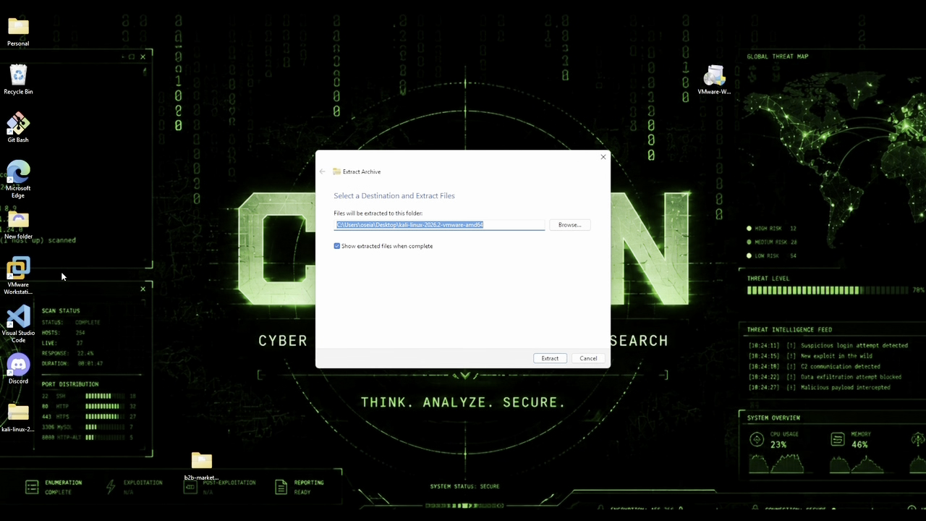
click(570, 225)
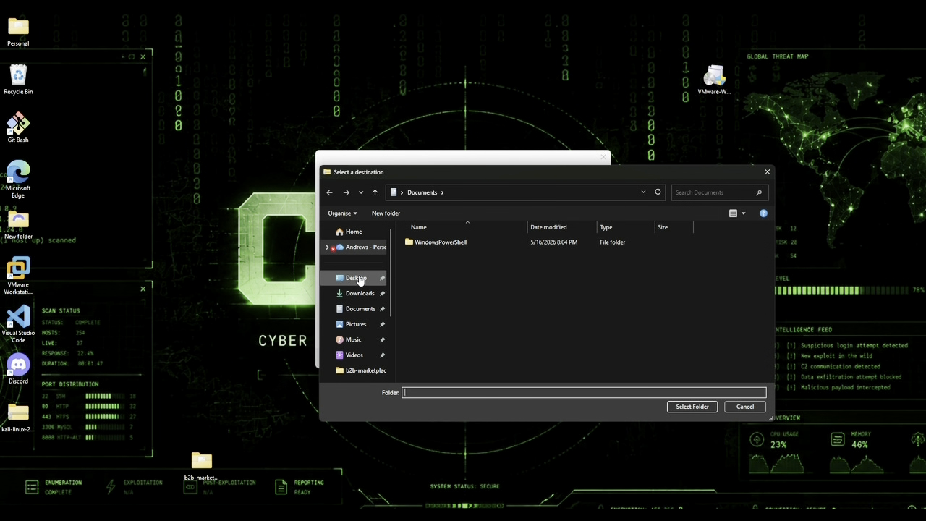
click(356, 278)
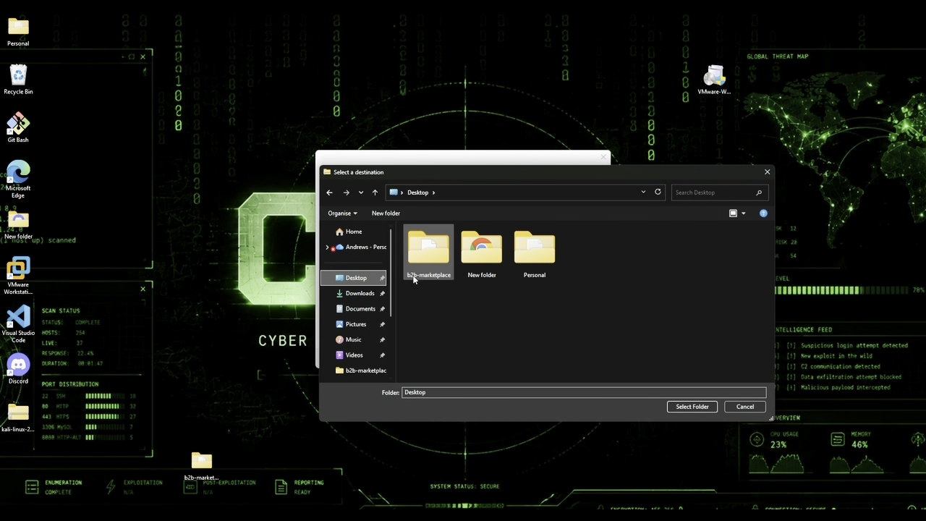
click(693, 407)
click(551, 361)
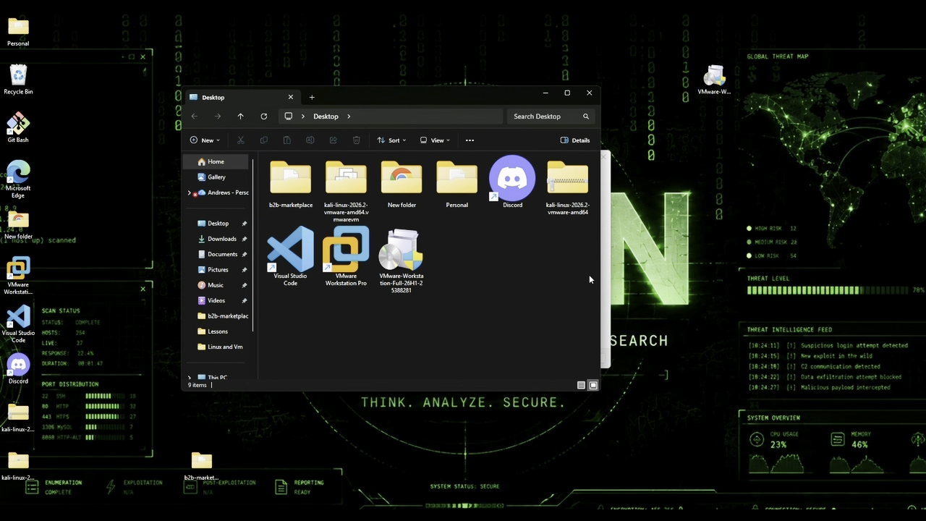
click(590, 93)
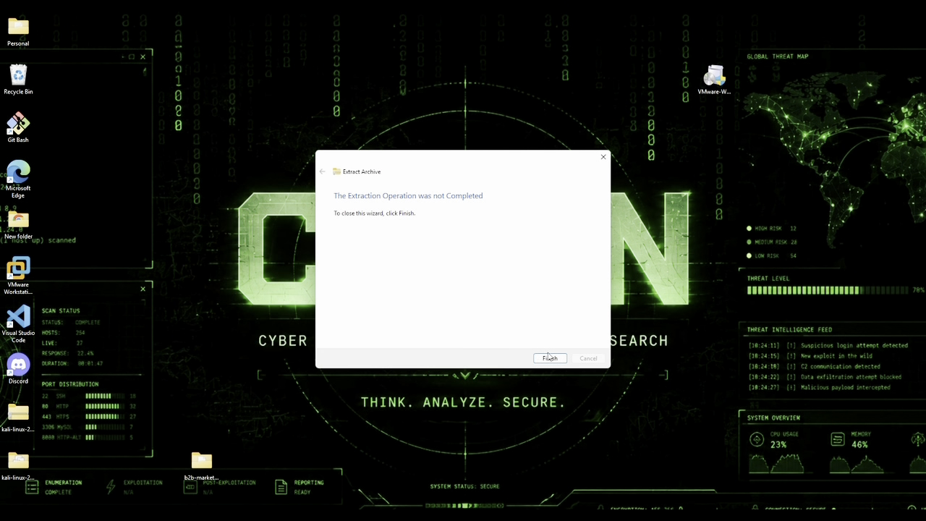
click(555, 364)
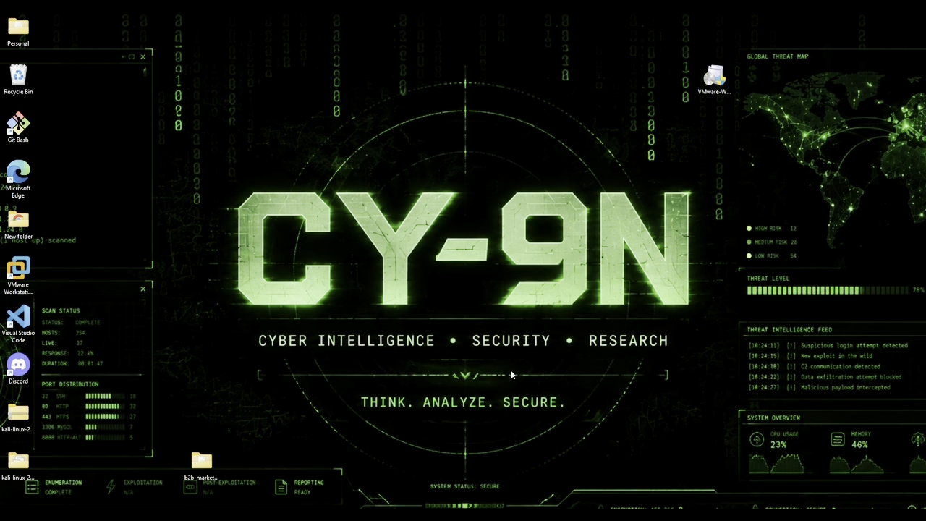
double_click(16, 463)
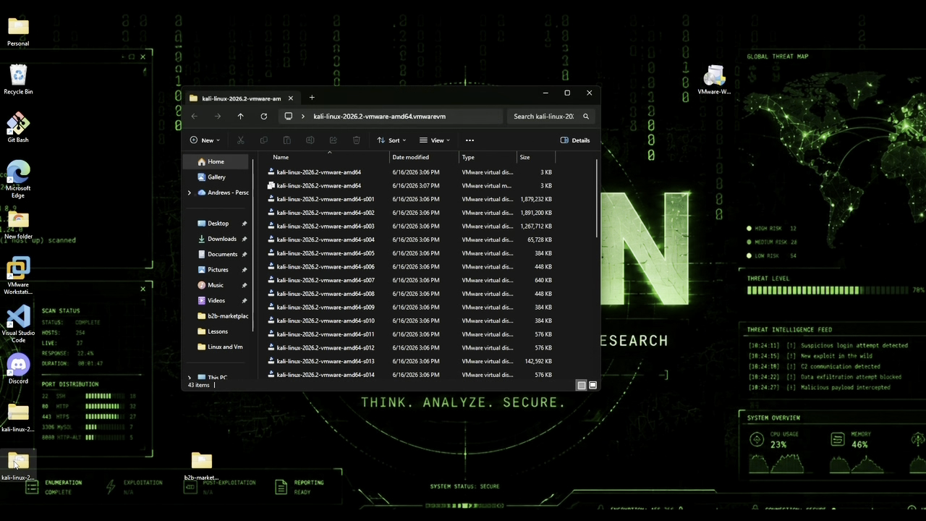
scroll(302, 306, down, 9)
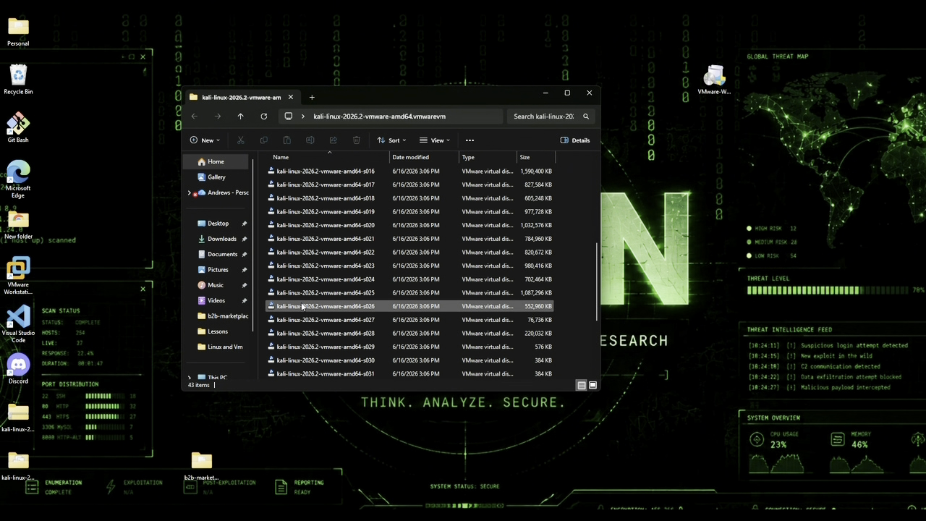
click(590, 93)
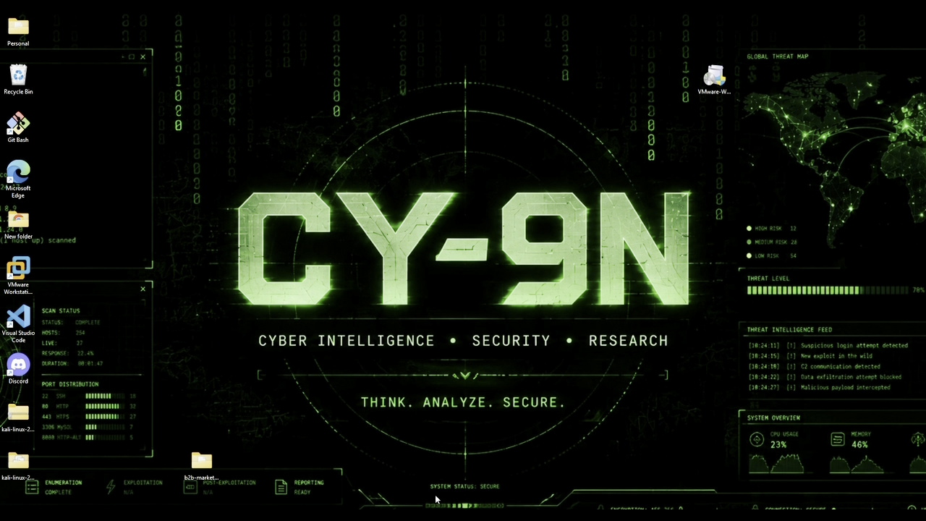
mouse_move(602, 516)
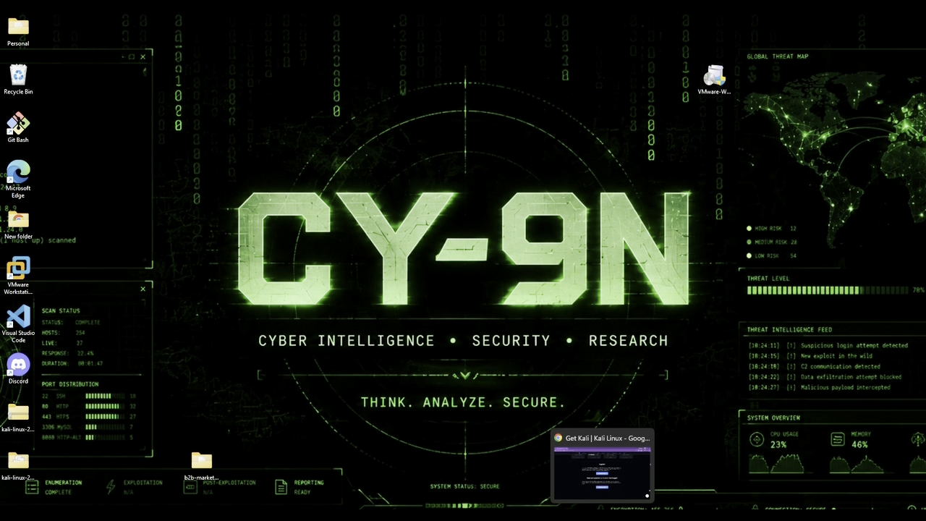
double_click(16, 277)
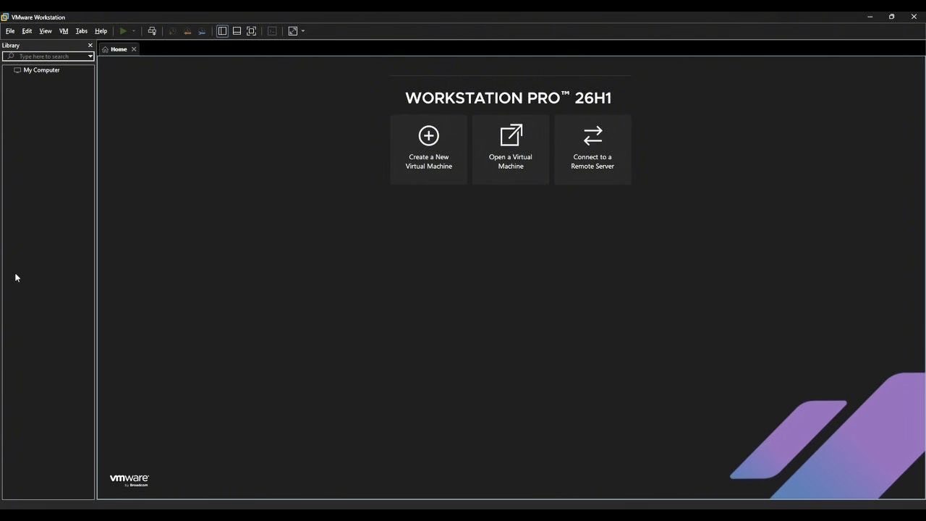
Step: Open kali-linux-2026.2-vmware-amd64.vmx from the Desktop's extracted Kali folder in VMware Workstation
click(528, 141)
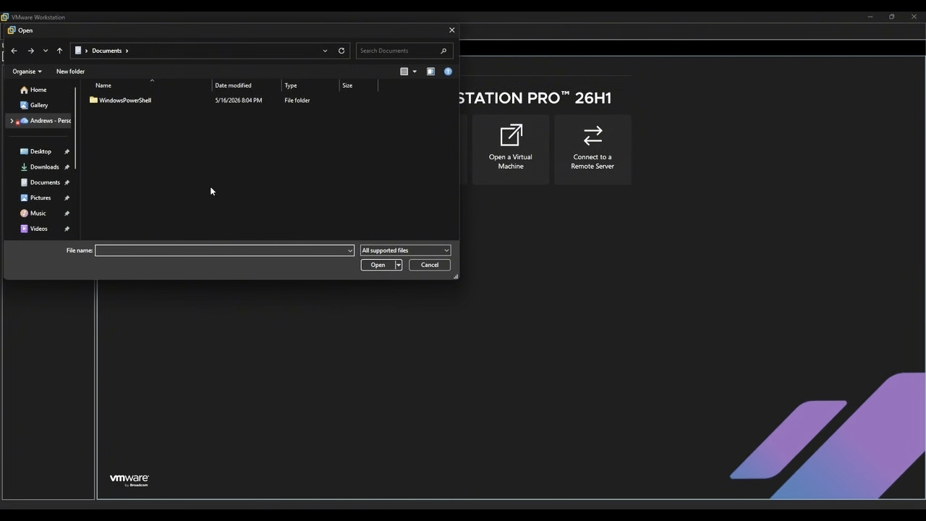
click(42, 157)
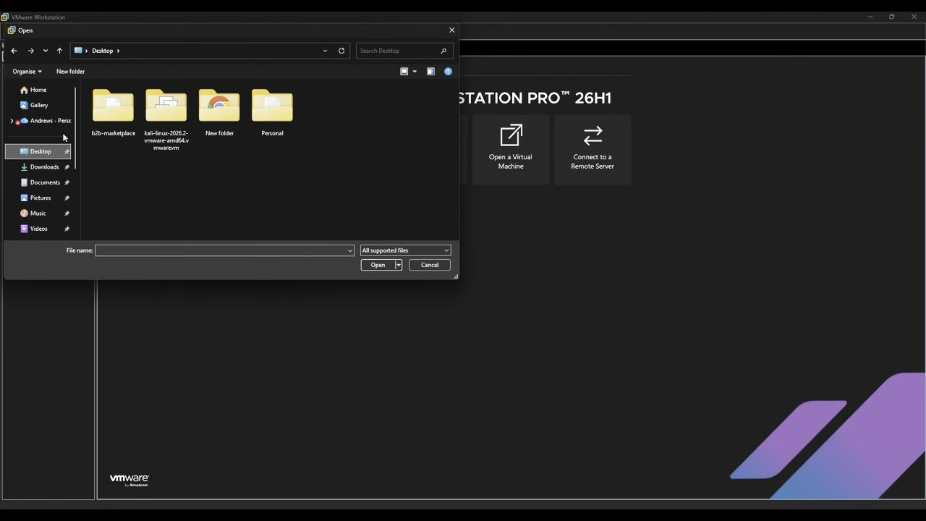
click(176, 110)
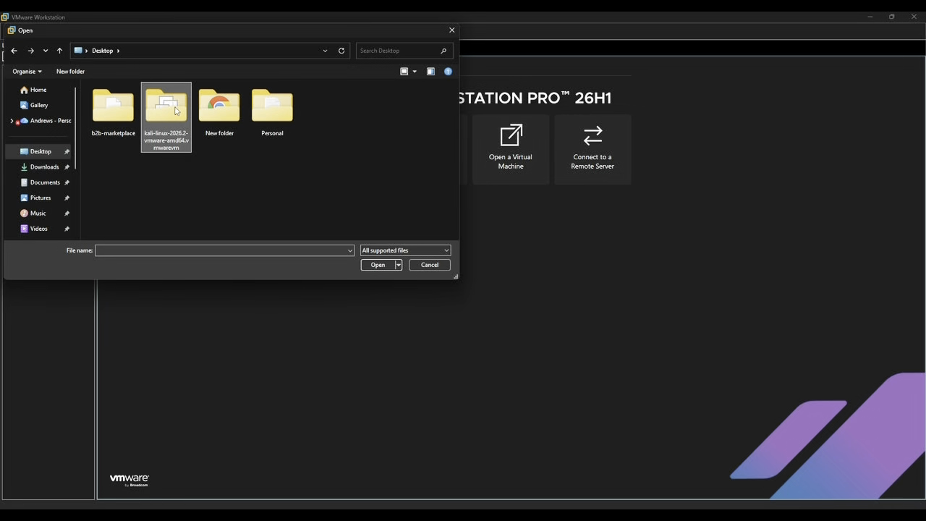
click(377, 266)
click(181, 101)
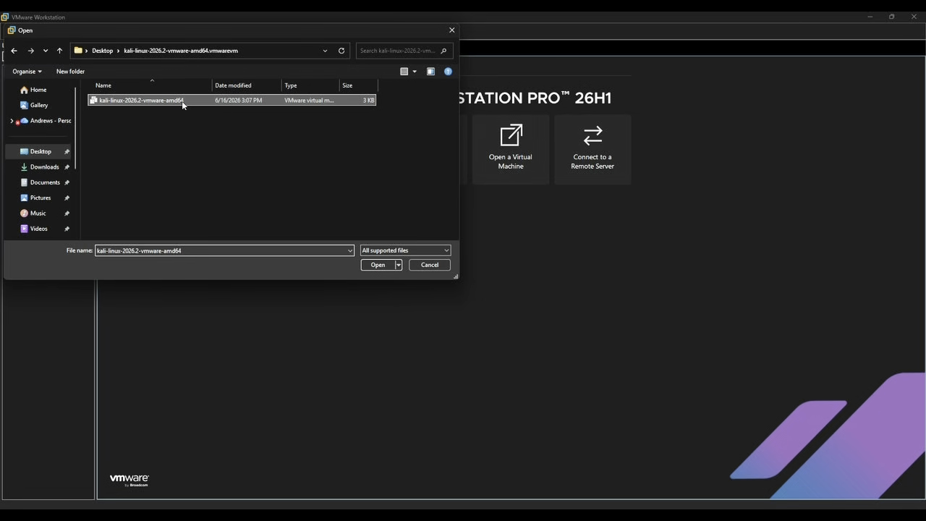
click(378, 264)
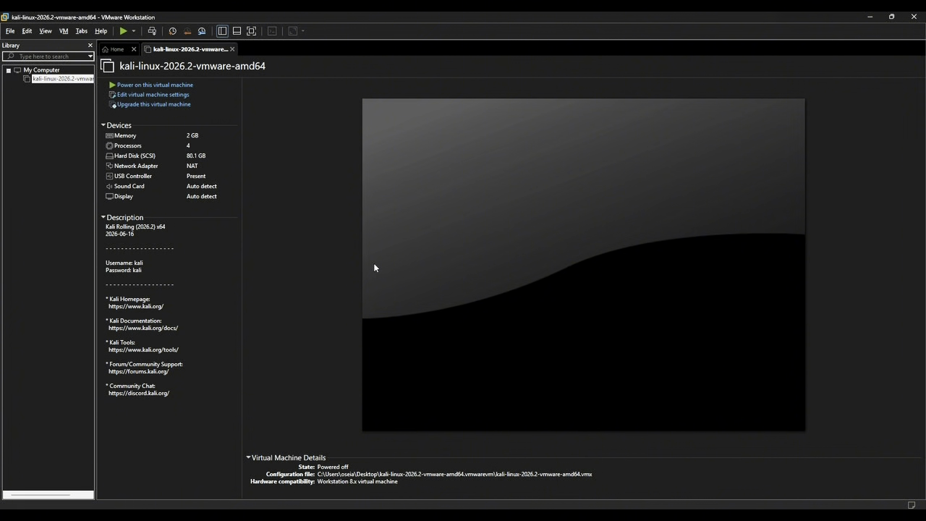
Step: Set the Kali VM memory to 4096 MB, review processor, disk, USB and sound settings, and save
double_click(190, 137)
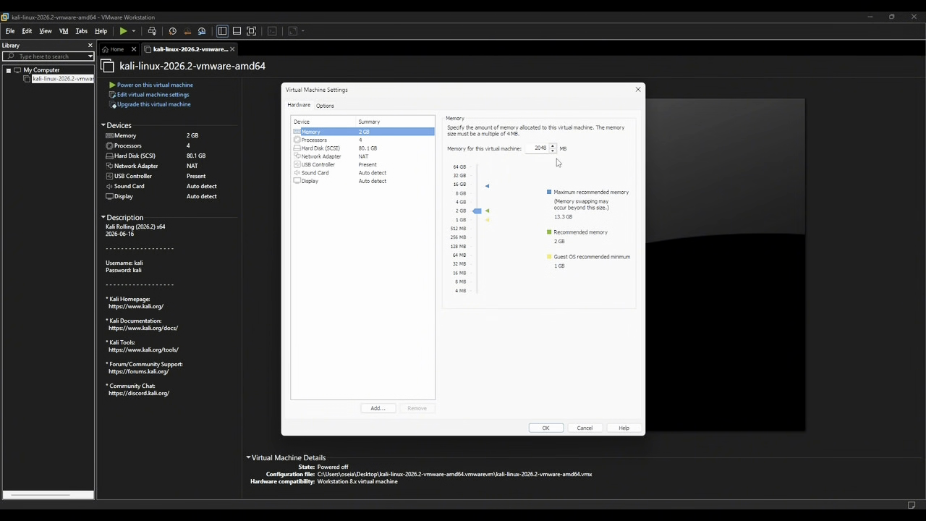
click(478, 211)
drag(479, 214, 478, 206)
click(478, 206)
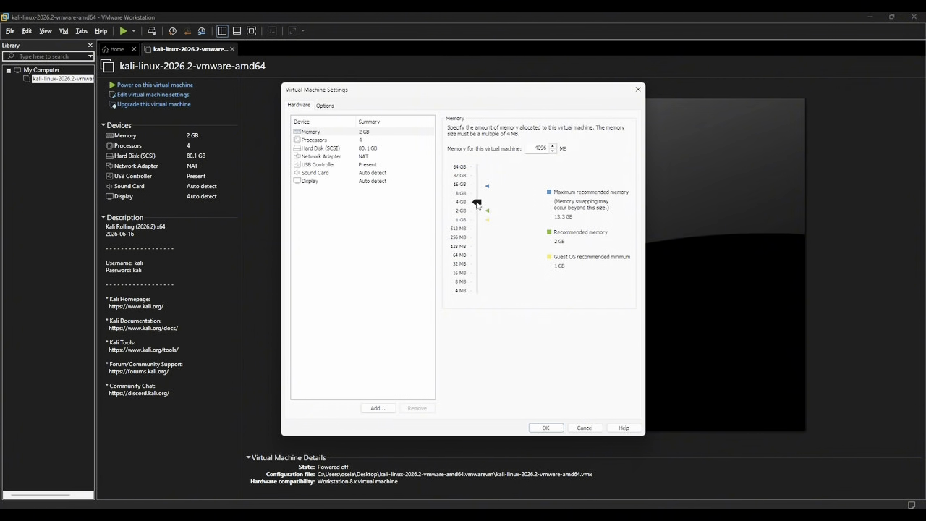
click(313, 142)
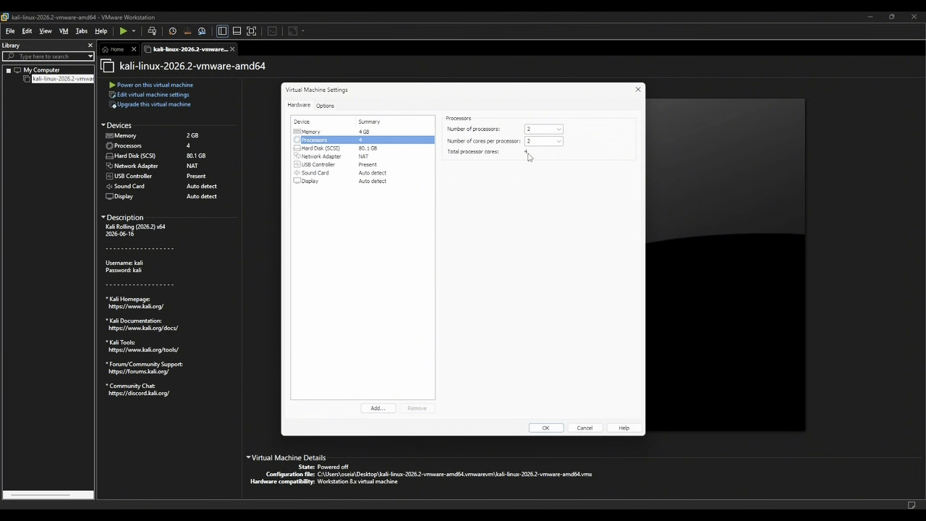
click(369, 149)
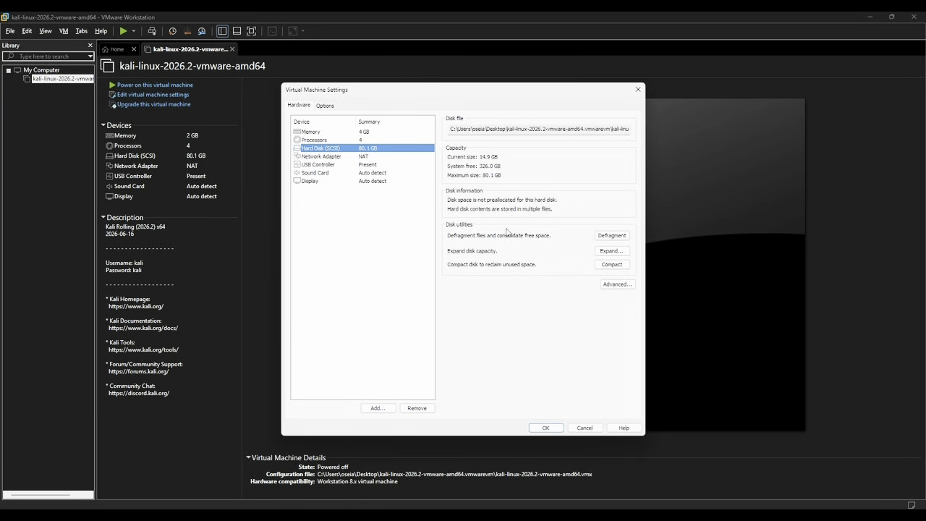
click(369, 165)
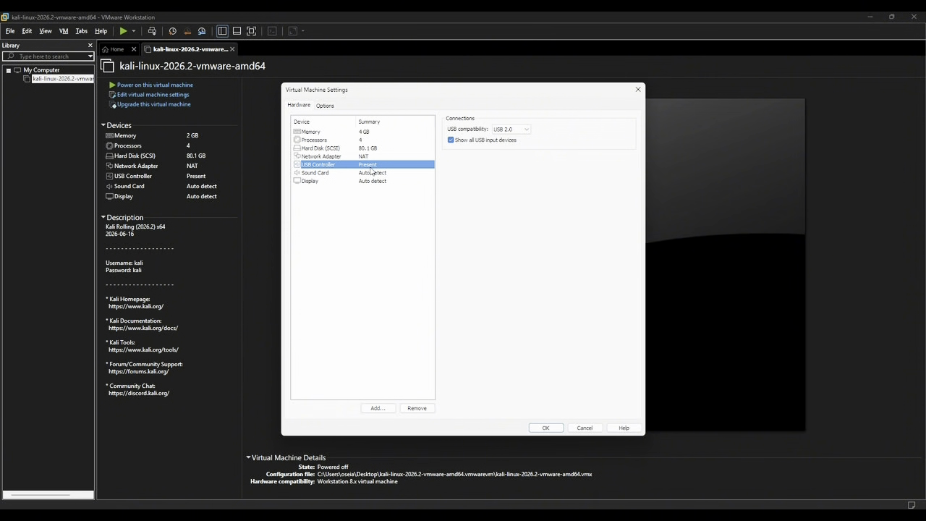
click(371, 172)
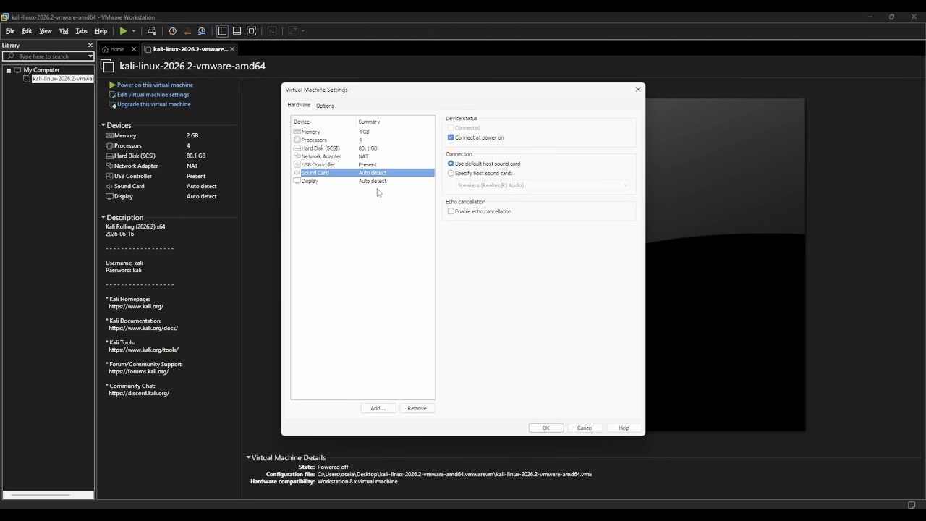
click(547, 427)
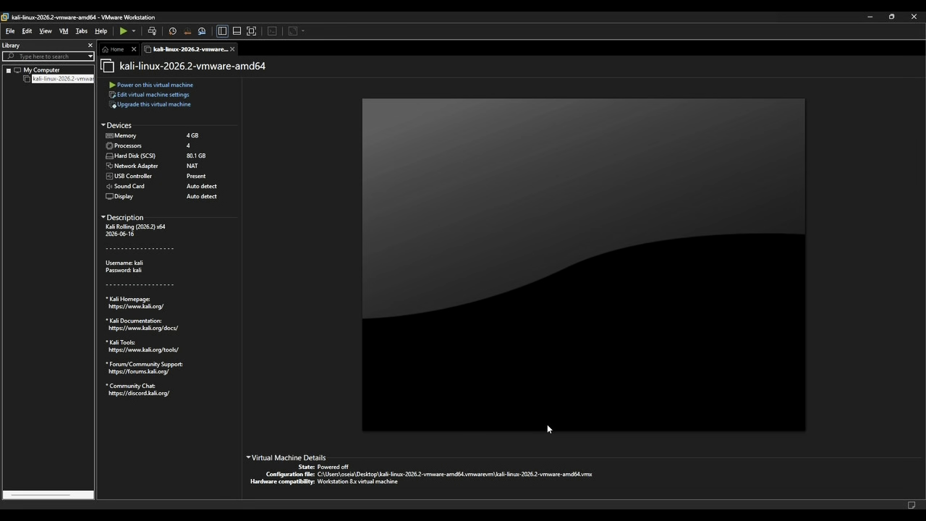
Step: Power on the Kali virtual machine and dismiss the Removable Devices hint
click(189, 289)
click(113, 86)
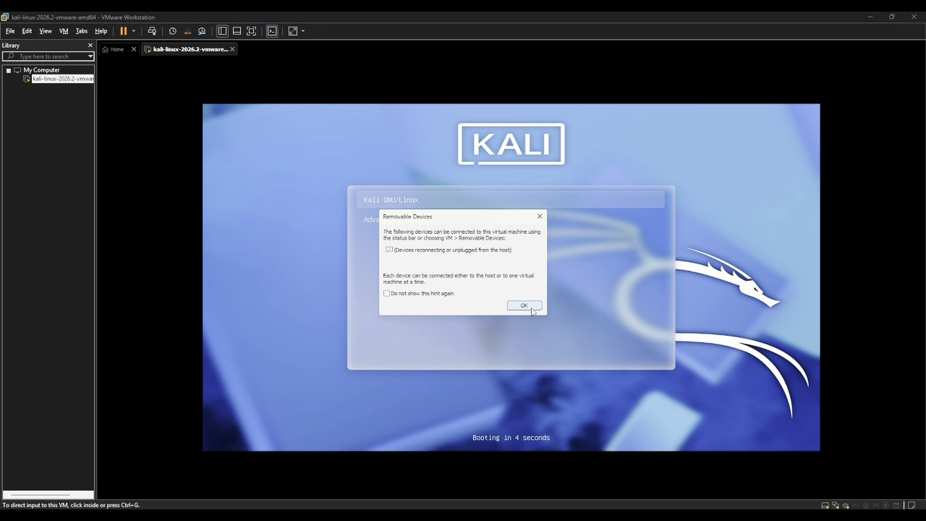
click(524, 306)
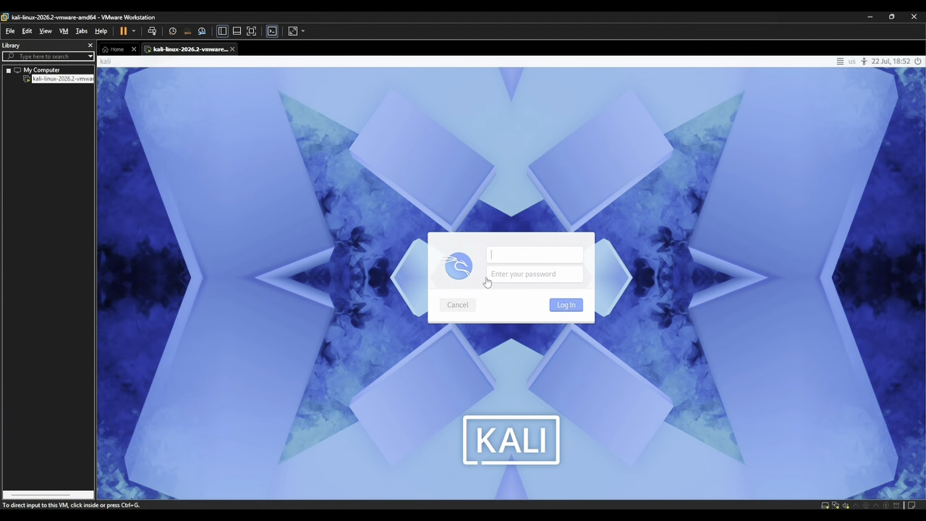
Step: Log in to Kali as user 'kali' with the account password
click(504, 256)
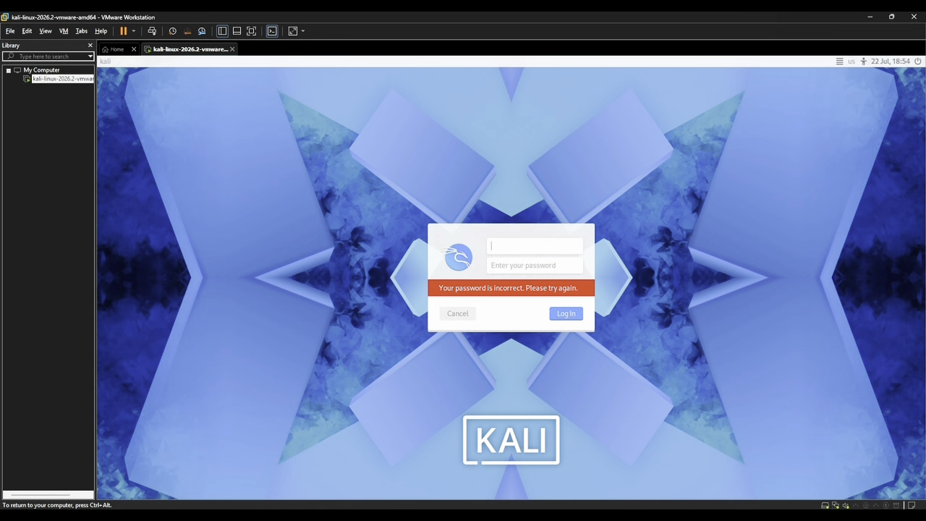
text(kali)
click(534, 265)
text(kali)
key(Return)
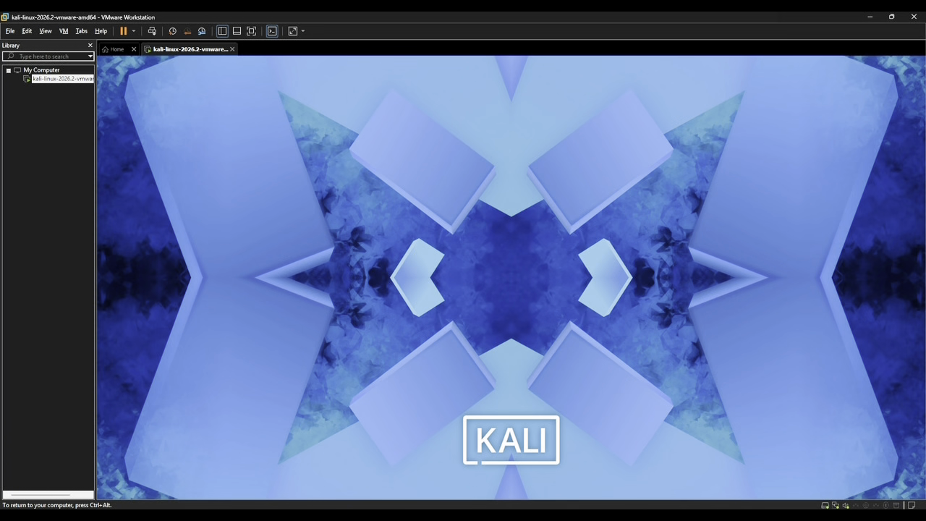